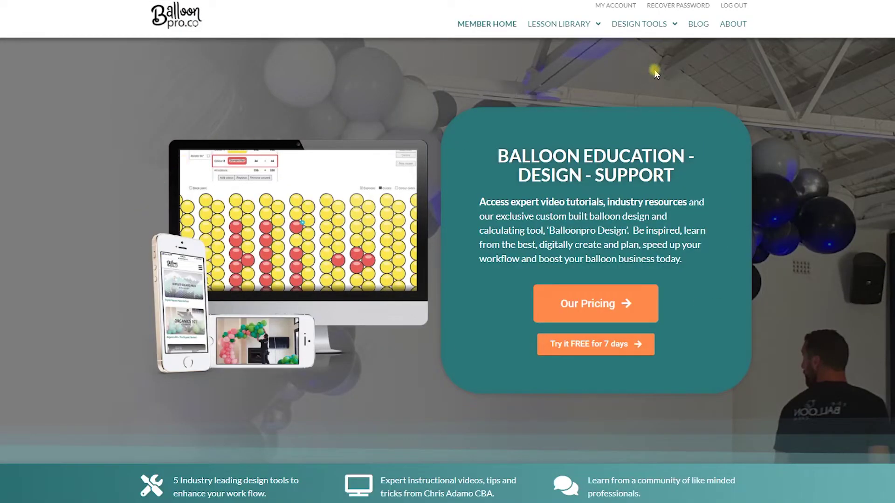
Launch the Quick Link Designer showing an empty Duplet Square Pack grid.
mouse_move(642, 29)
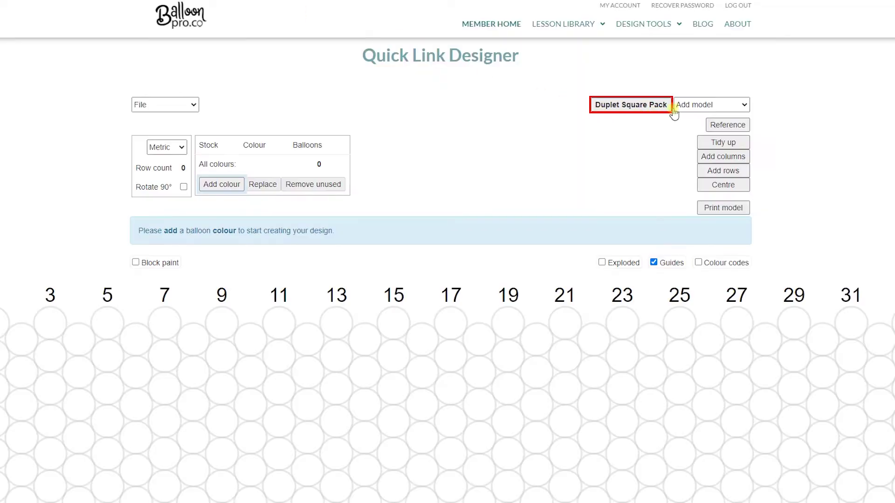
Add a 12" X-Pattern model to the design from the Add model list.
left_click(700, 105)
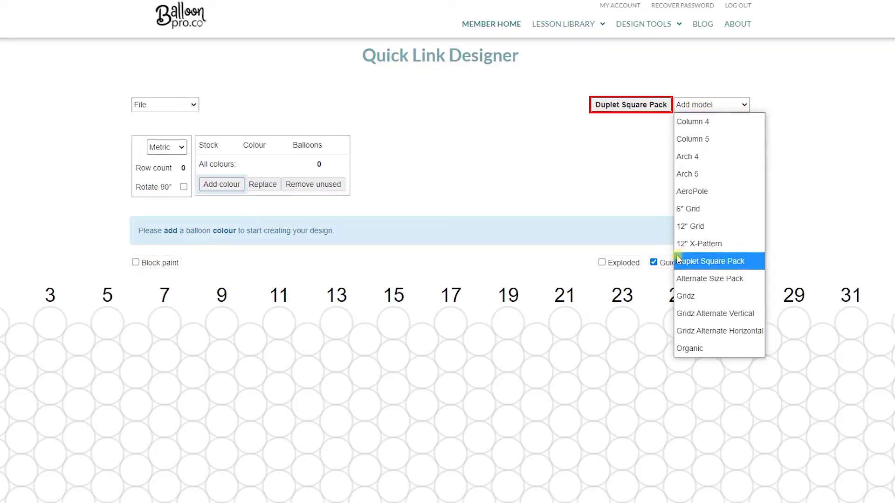
left_click(695, 245)
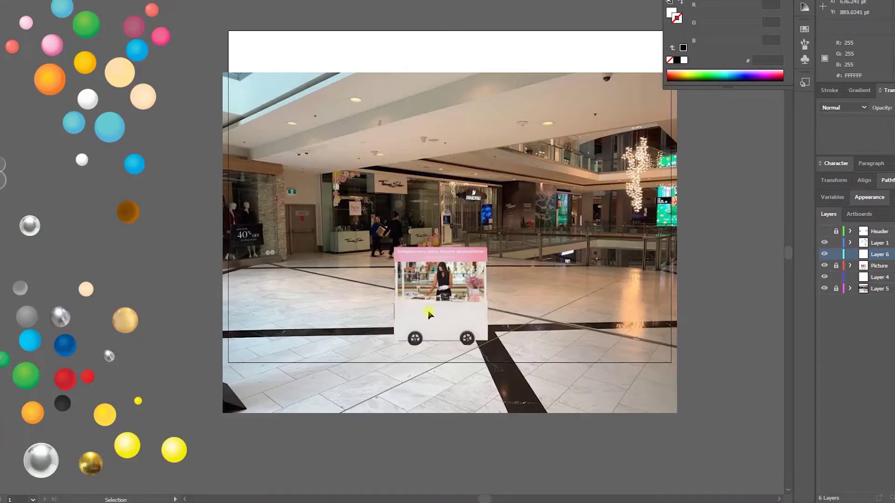
scroll(465, 306, "up", 2)
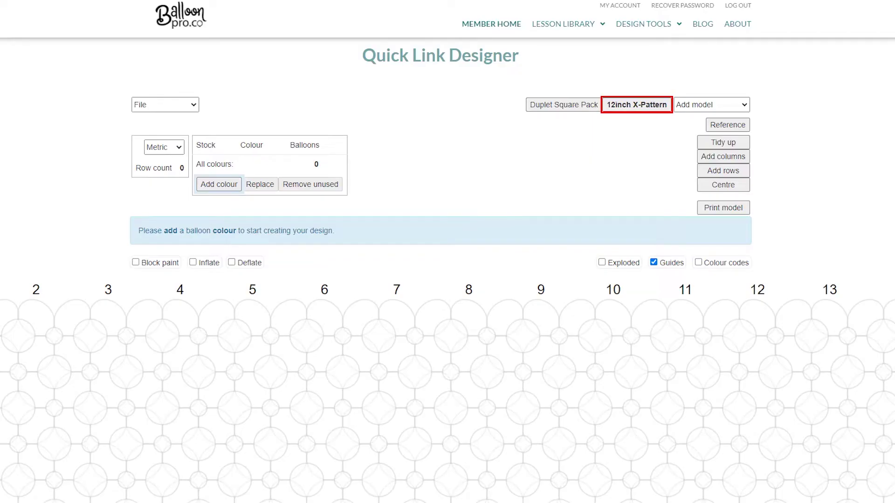
Add Fashion Mocha Brown and build an X cluster with a 25cm centre at column 7.
left_click(217, 186)
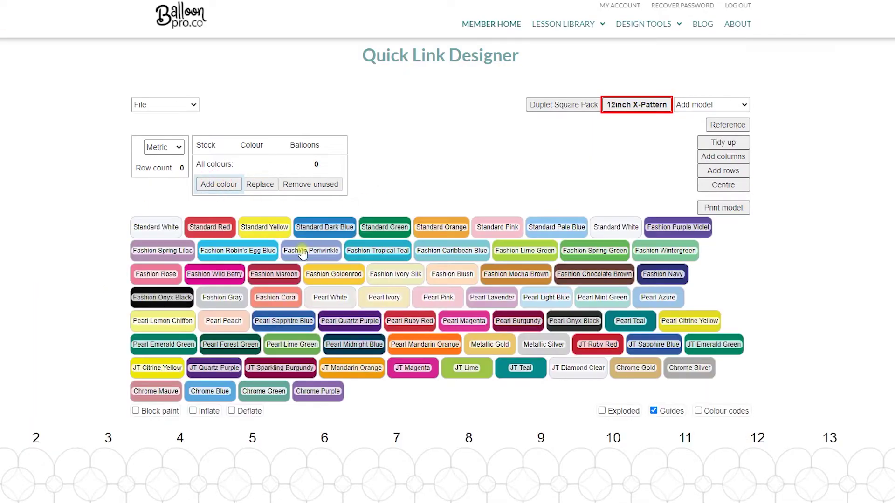
left_click(518, 275)
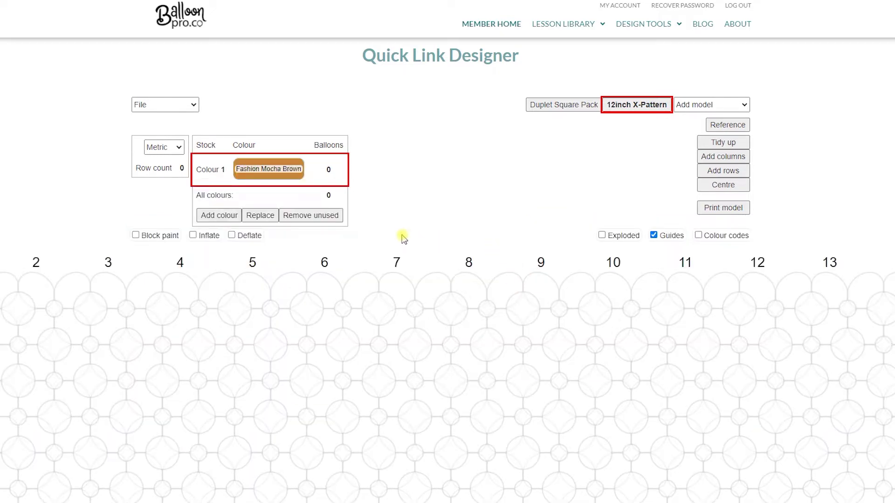
left_click(403, 294)
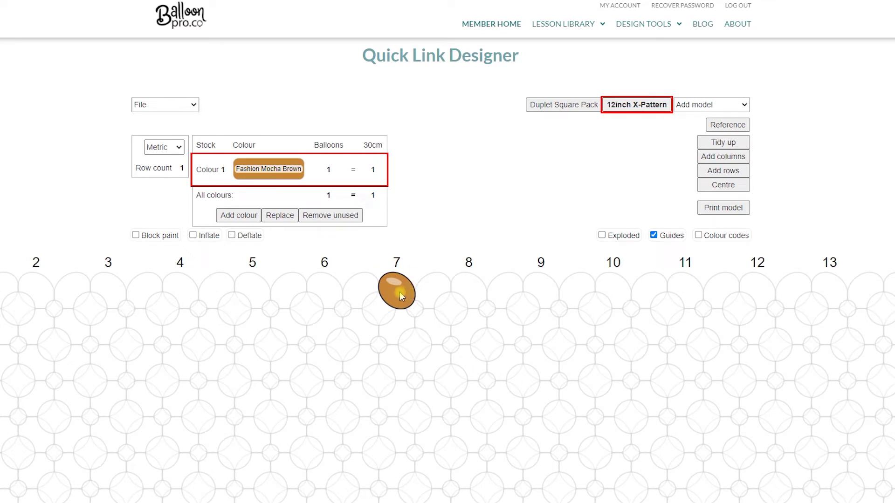
left_click(366, 285)
left_click(364, 326)
left_click(393, 334)
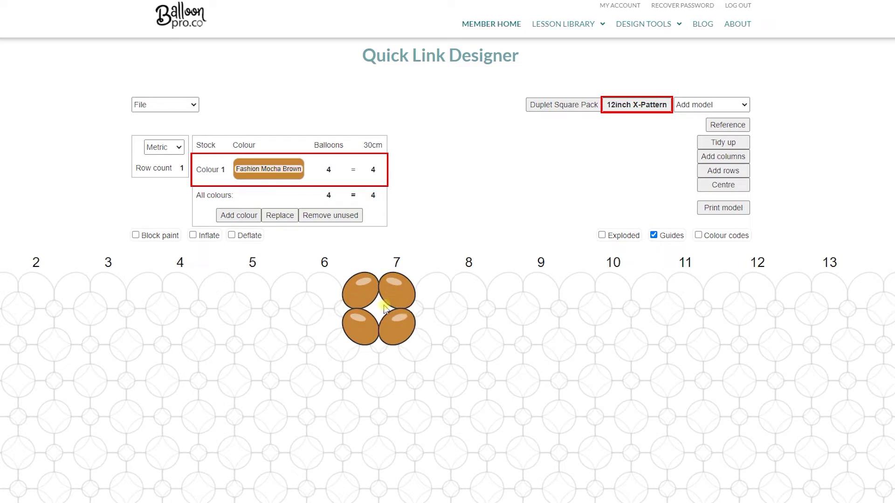
left_click(385, 310)
Build a brown cluster at column 8, then add second clusters below in columns 7 and 8.
left_click(468, 292)
left_click(503, 287)
left_click(481, 329)
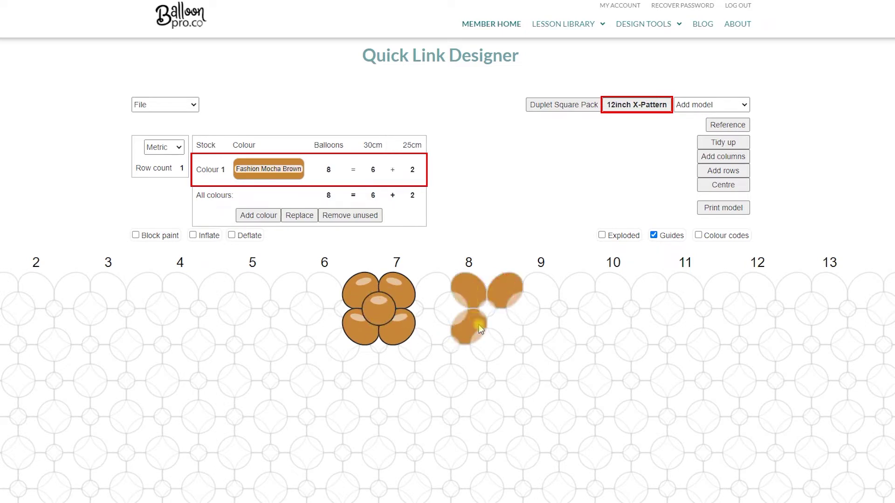
left_click(505, 328)
left_click(487, 308)
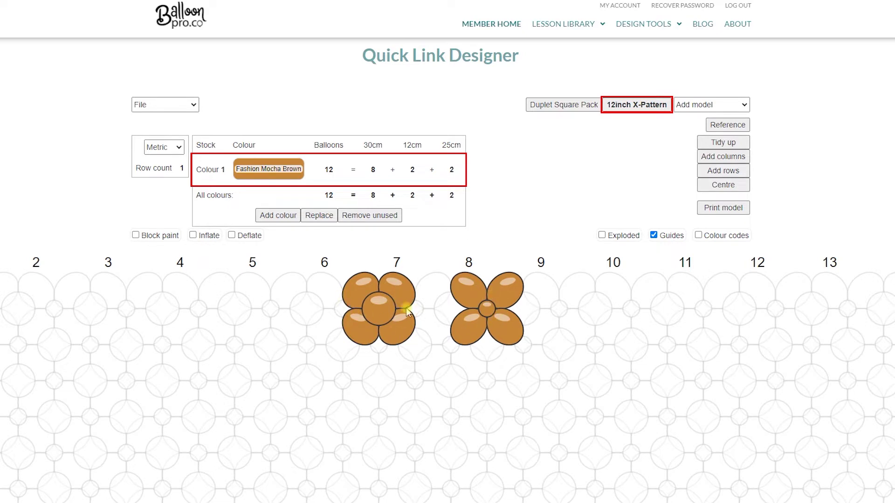
mouse_move(359, 355)
left_mouse_down()
mouse_move(375, 402)
mouse_move(387, 395)
mouse_move(386, 337)
mouse_move(380, 373)
left_mouse_up()
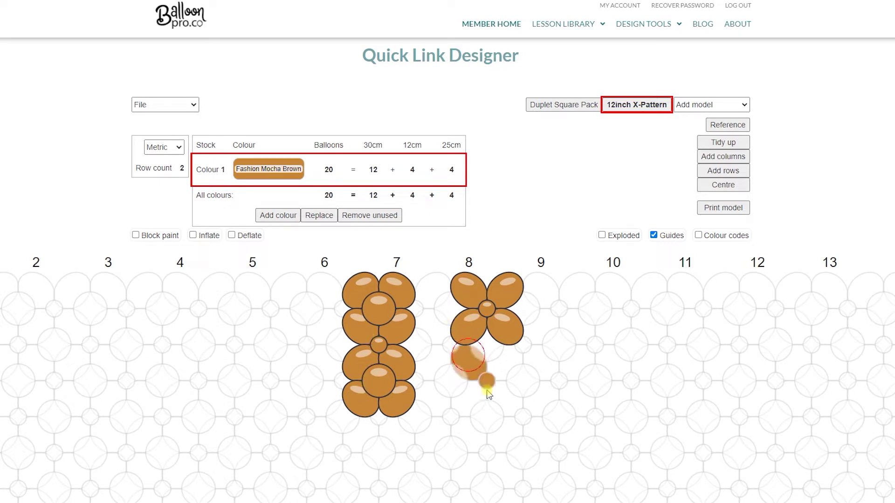
left_click(497, 371)
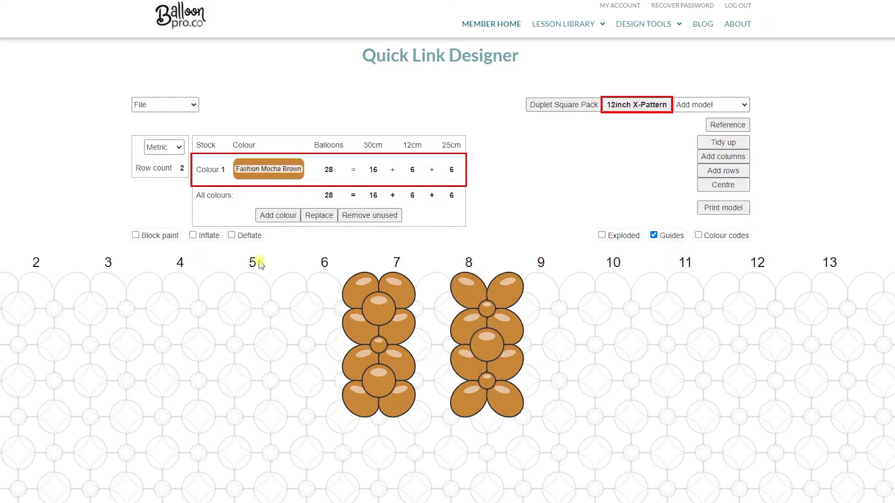
Add Standard Pale Blue as the second colour and turn on Block paint.
left_click(274, 217)
left_click(557, 238)
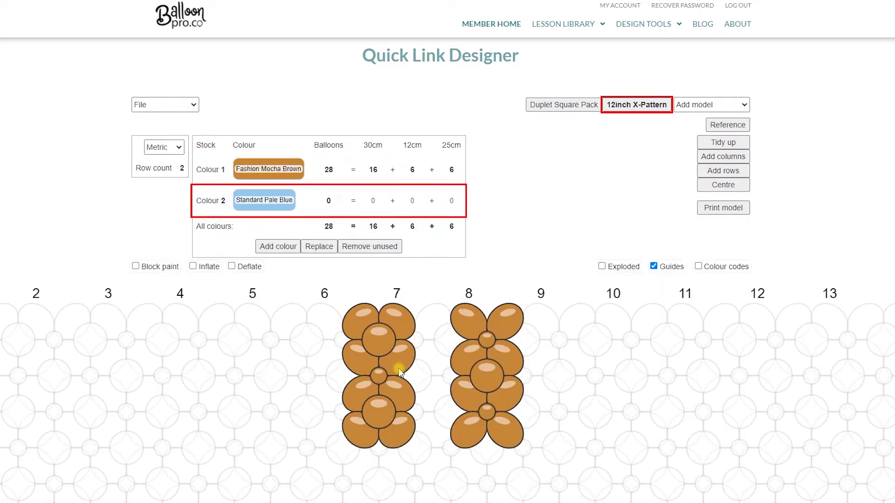
scroll(258, 374, "down", 8)
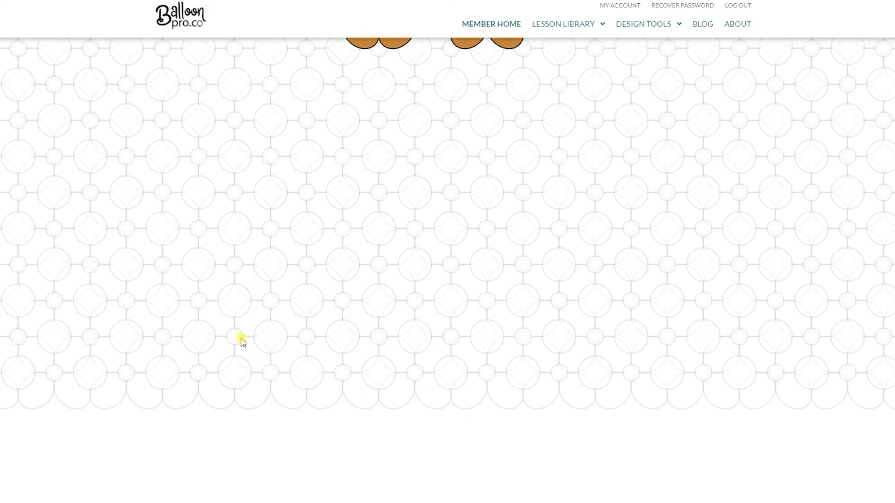
scroll(216, 338, "up", 5)
left_click(146, 120)
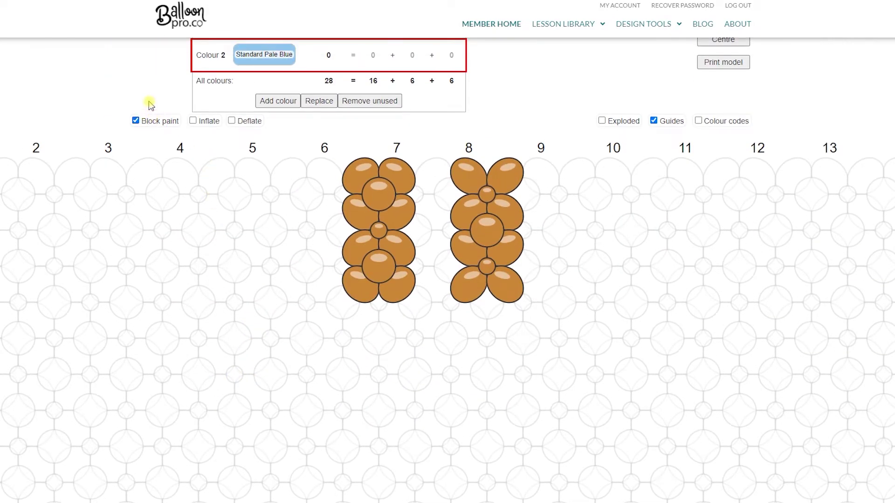
scroll(267, 344, "down", 5)
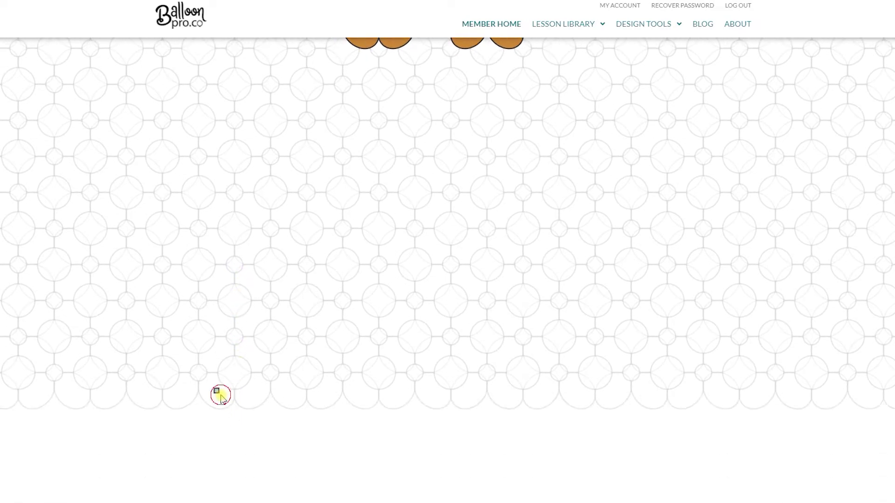
Paint a rectangular pale blue wall and remove five balloons from its top row.
left_click_drag(220, 396, 468, 396)
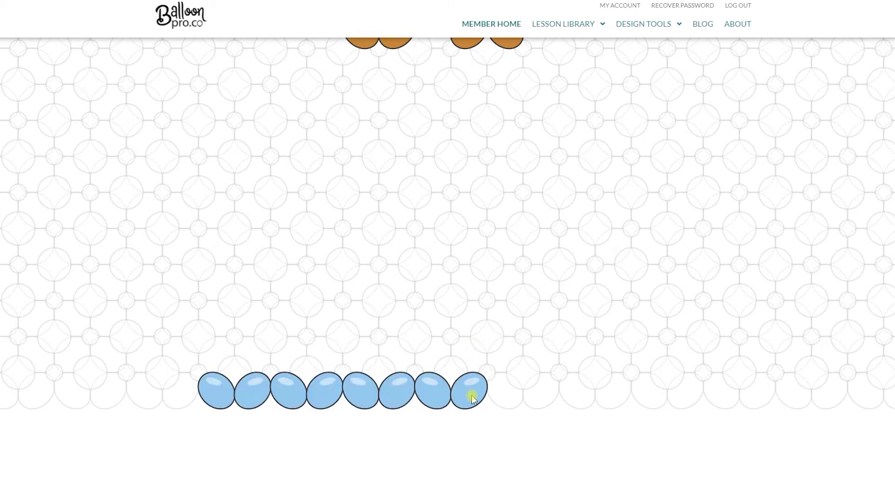
mouse_move(472, 398)
left_mouse_down()
mouse_move(472, 107)
mouse_move(467, 431)
mouse_move(469, 396)
left_mouse_up()
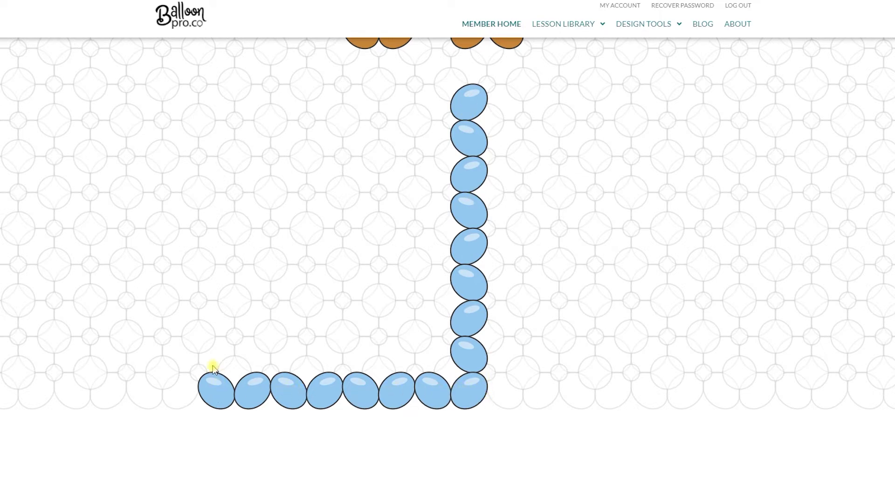
left_click_drag(212, 361, 443, 89)
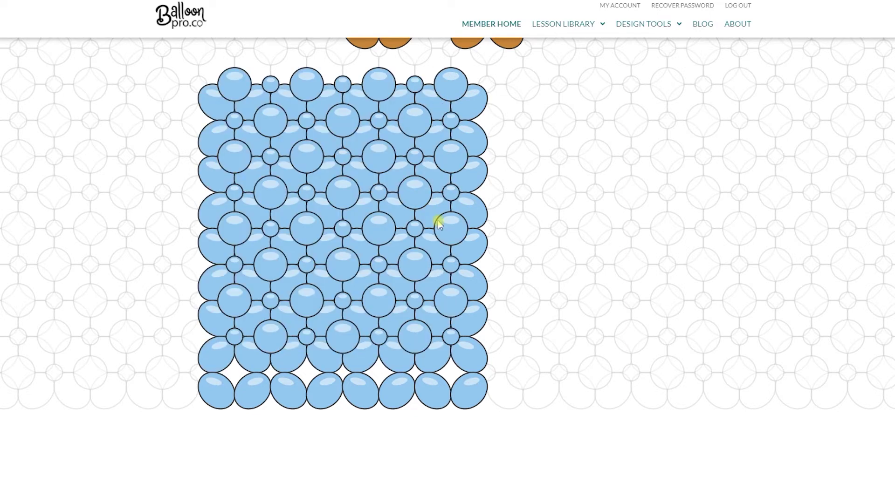
left_click(270, 84)
left_click(307, 84)
left_click(342, 84)
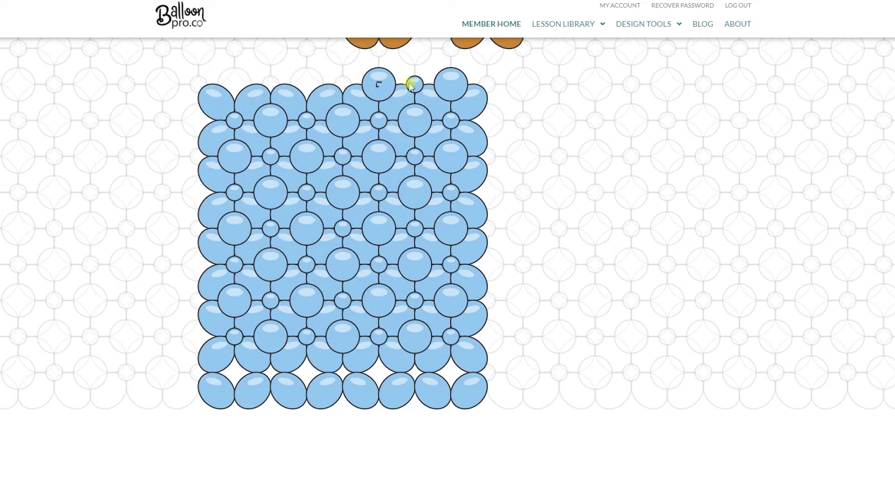
left_click(415, 84)
left_click(452, 84)
Drag-select both brown columns and delete them, leaving 170 blue balloons.
scroll(513, 308, "up", 4)
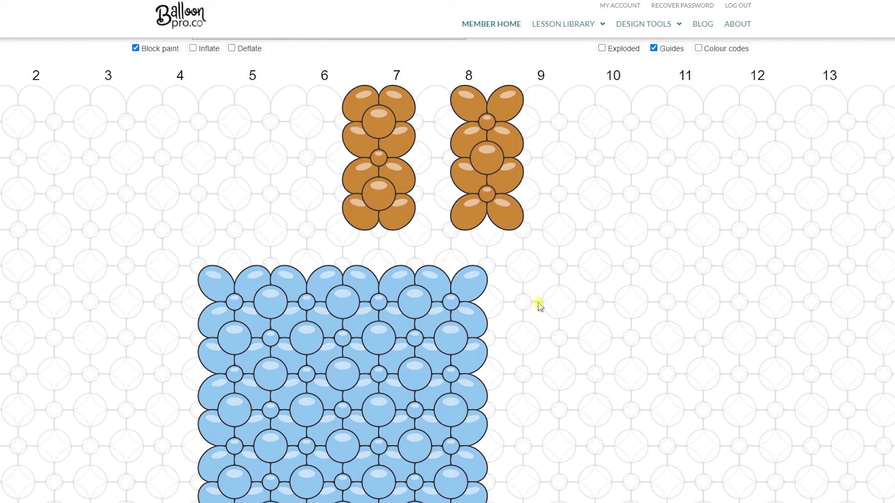
scroll(289, 169, "up", 3)
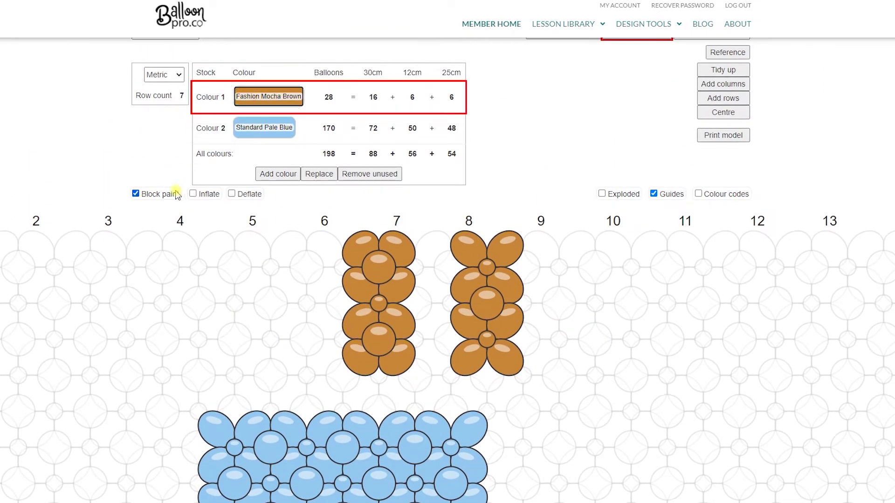
left_click_drag(527, 247, 300, 360)
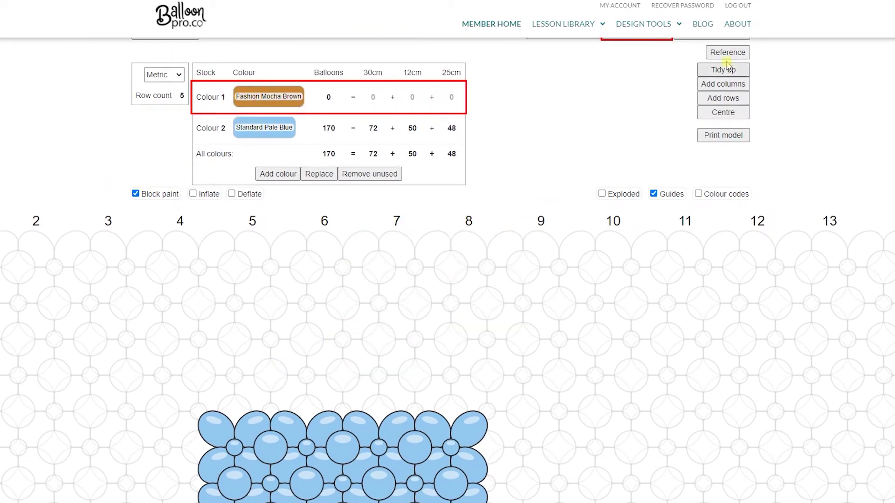
scroll(275, 279, "down", 2)
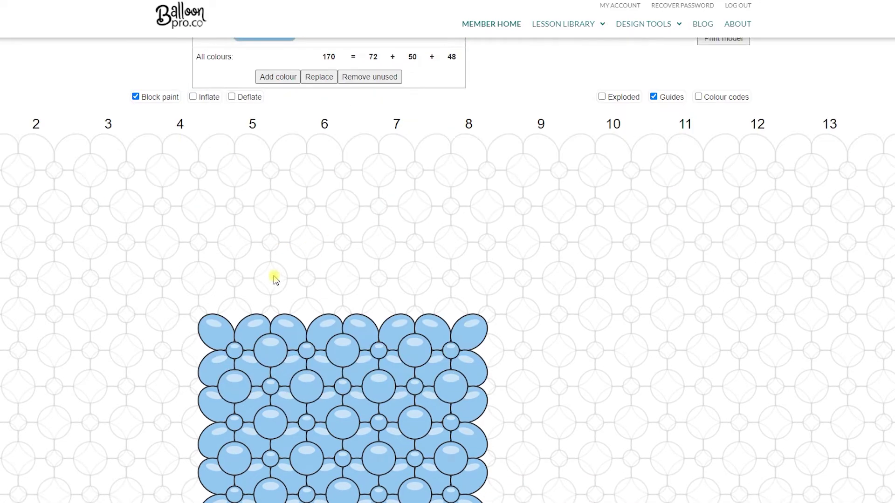
scroll(275, 278, "down", 3)
scroll(337, 408, "up", 1)
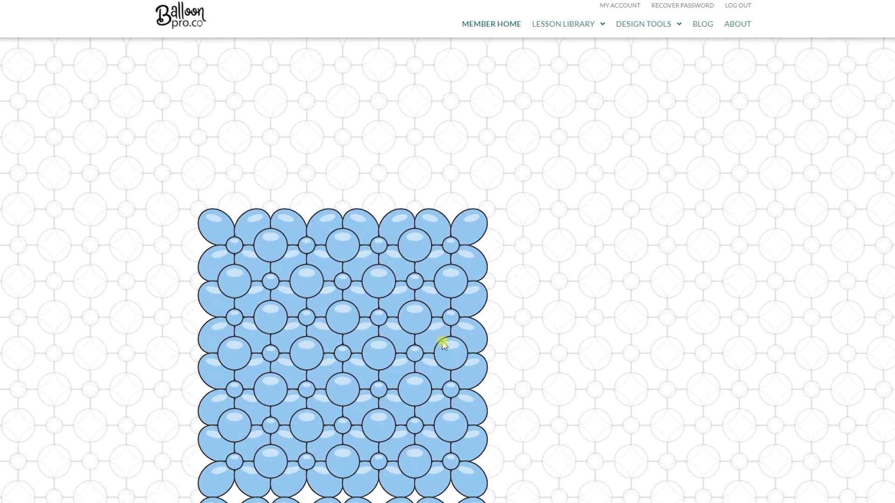
scroll(405, 403, "down", 2)
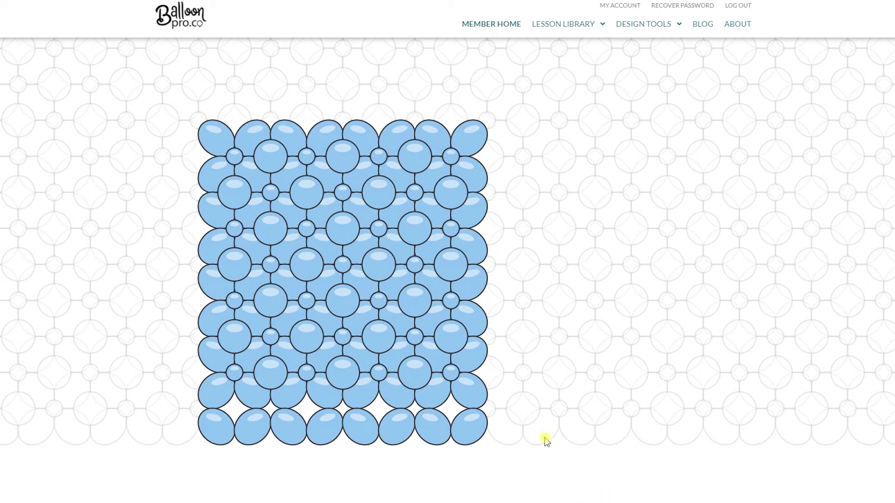
Lay brown base rows of five balloons on each side of the blue wall.
left_click(508, 430)
left_click(658, 427)
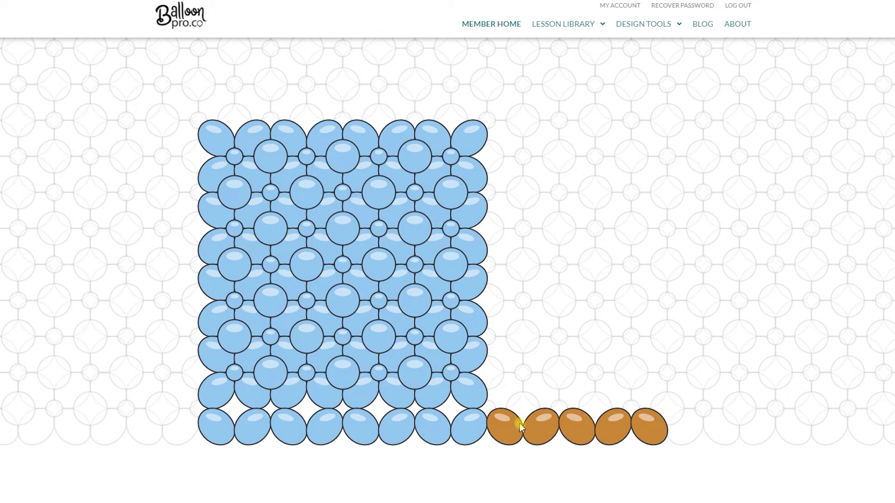
left_click(181, 429)
left_click(41, 428)
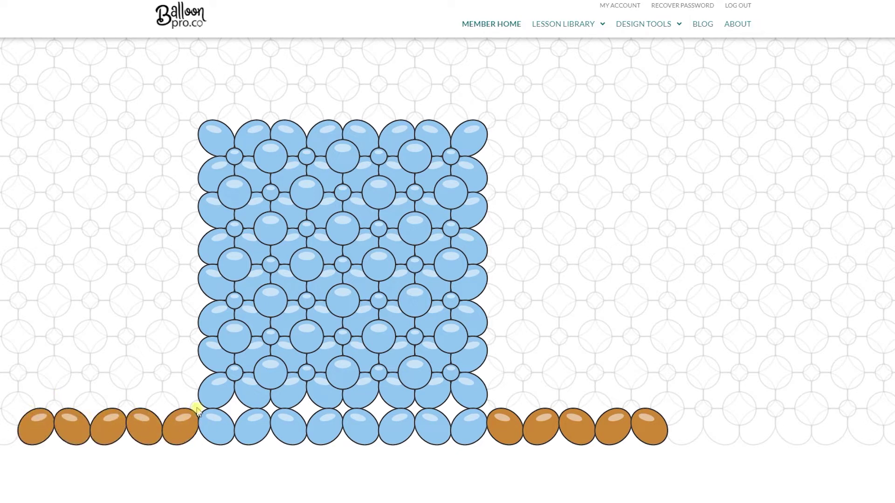
left_click(185, 430)
Paint brown blocks above both base rows, bringing brown to 218 and the total to 388.
left_click_drag(185, 428, 38, 139)
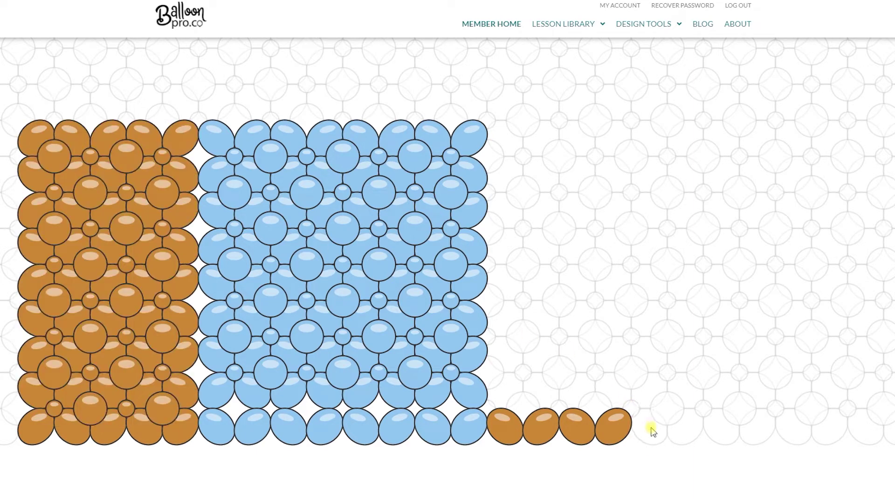
left_click_drag(652, 430, 502, 139)
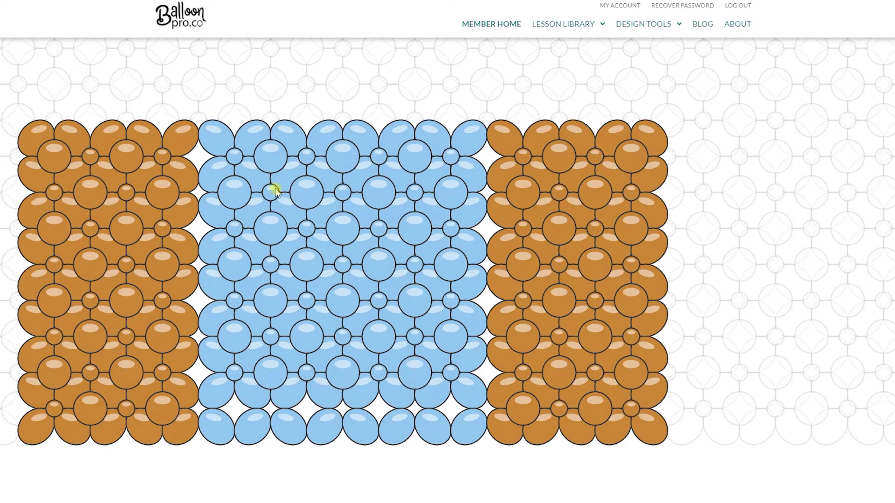
scroll(317, 237, "up", 2)
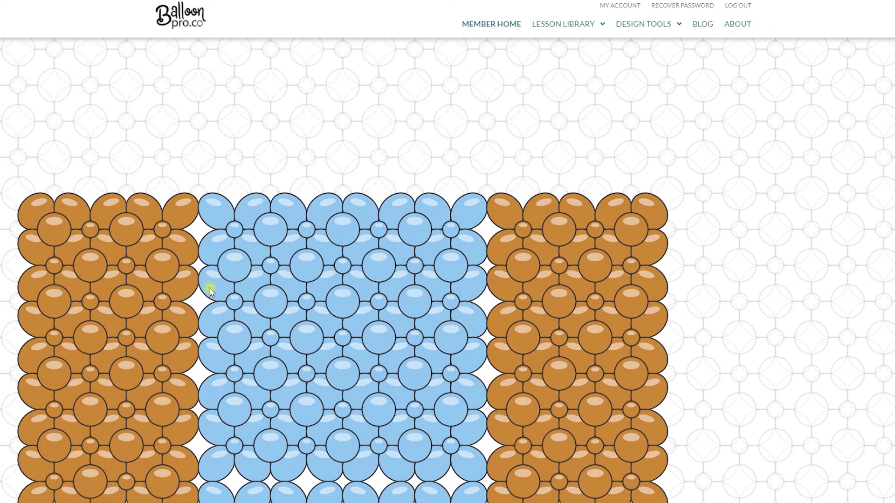
scroll(319, 246, "down", 2)
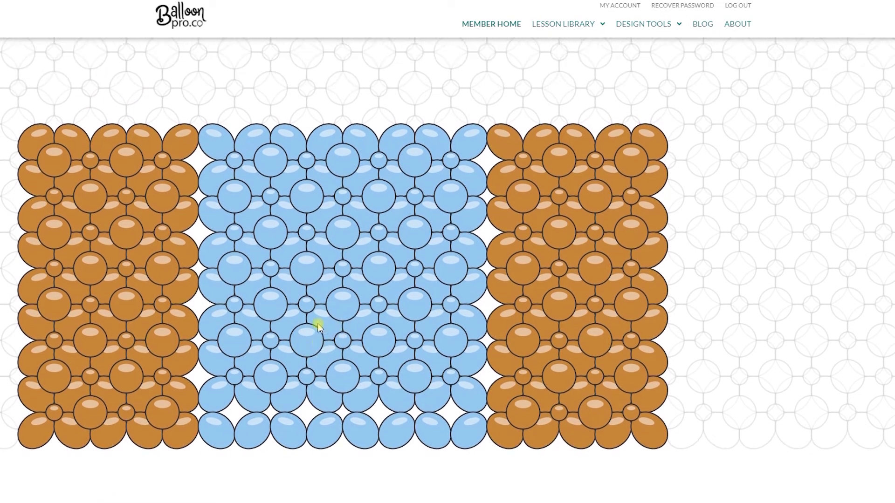
scroll(561, 229, "up", 4)
scroll(731, 203, "up", 5)
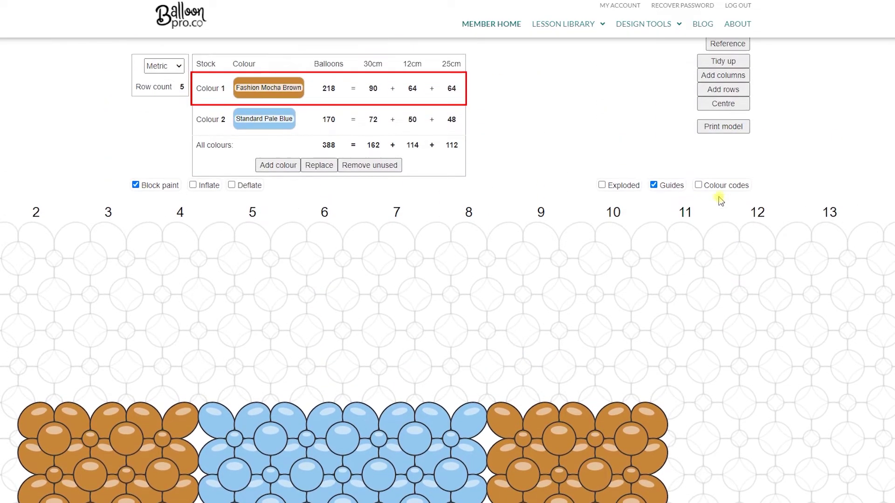
Add rows, tidy up the layout, and extend the grid with extra space above the wall.
left_click(729, 172)
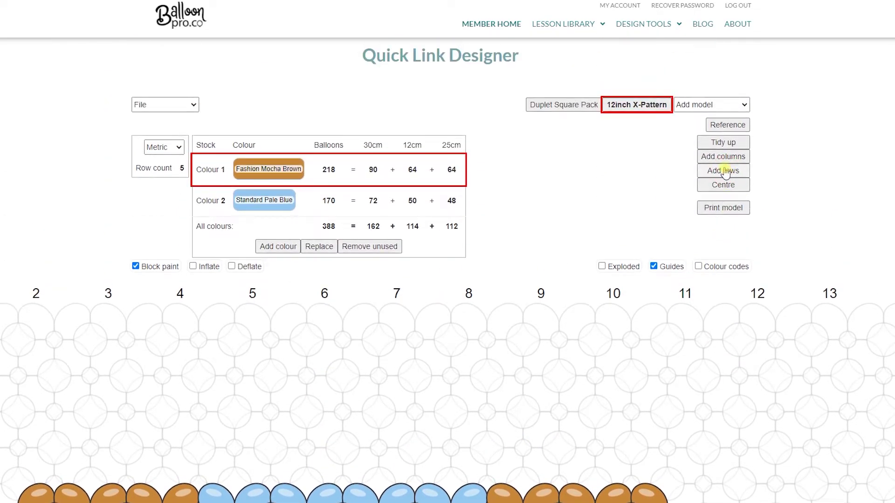
left_click(730, 144)
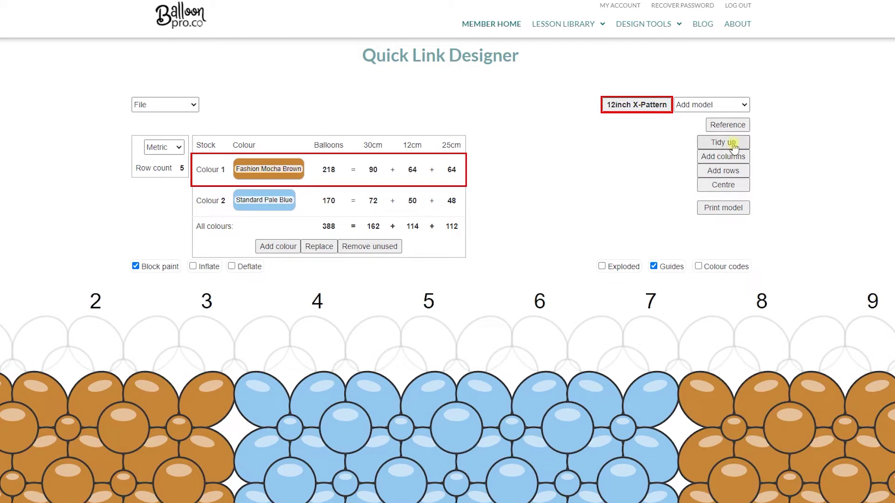
left_click(729, 173)
left_click(723, 157)
left_click(729, 172)
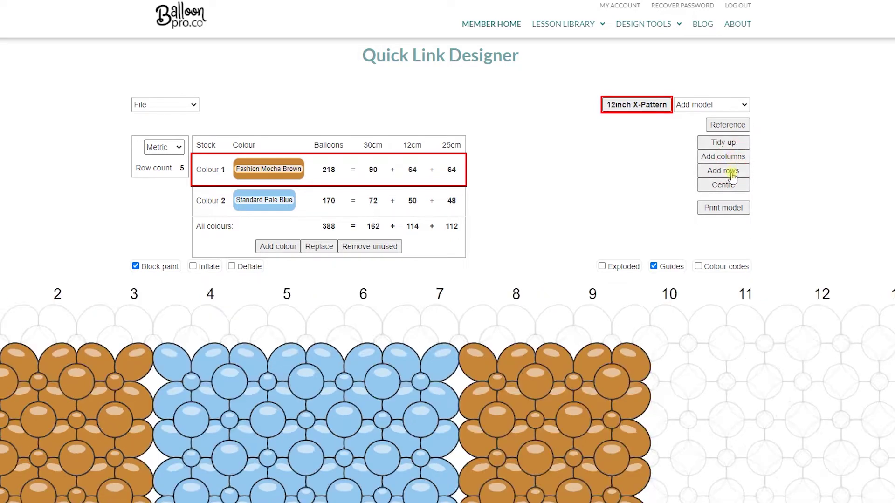
scroll(557, 285, "down", 5)
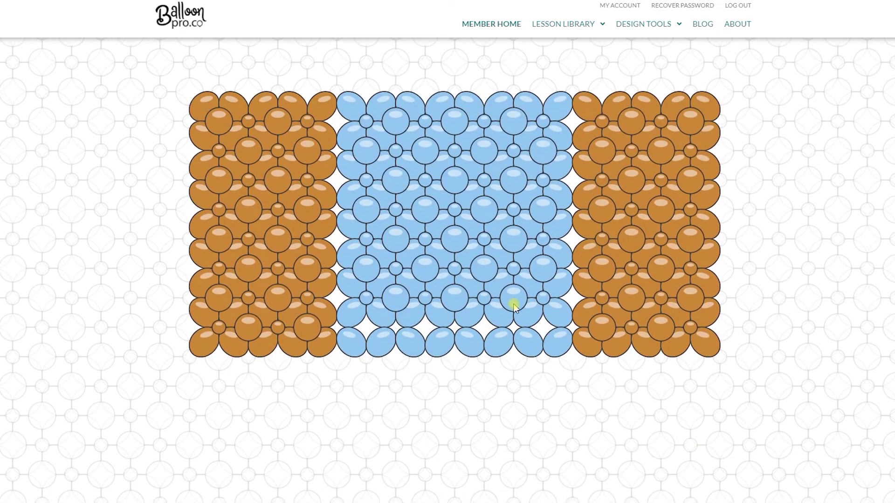
scroll(513, 304, "up", 2)
scroll(425, 223, "up", 3)
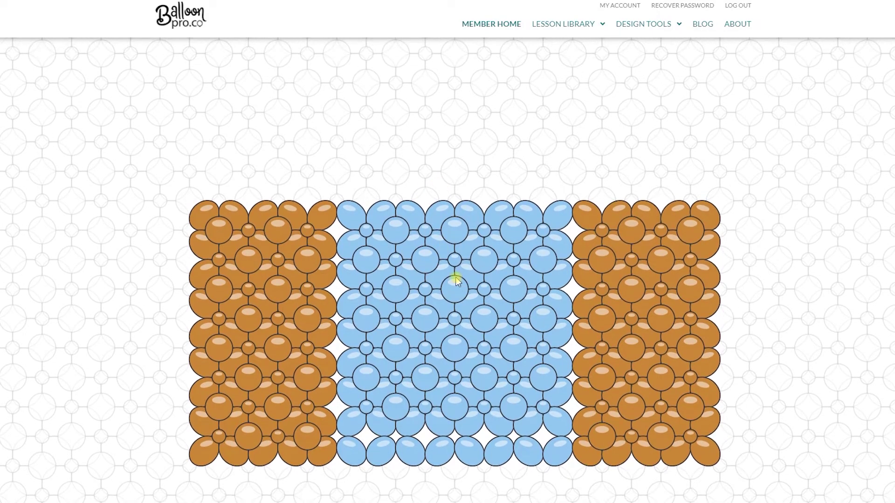
scroll(413, 240, "up", 2)
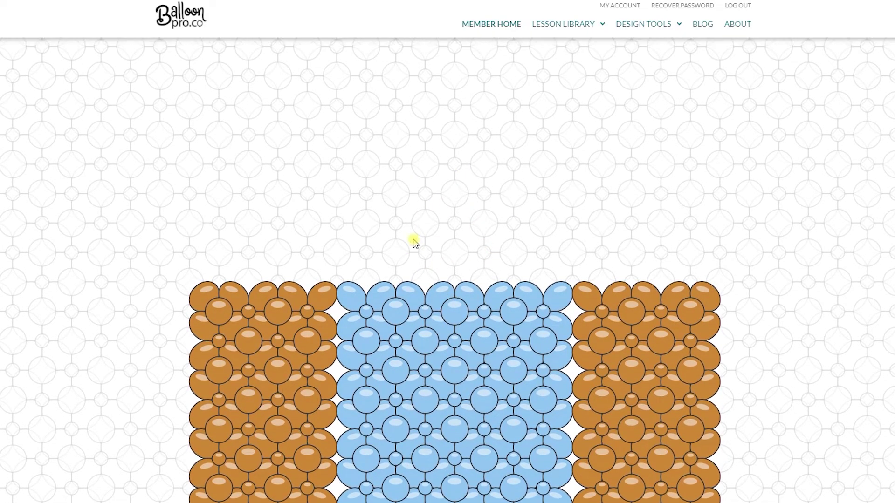
scroll(485, 307, "down", 4)
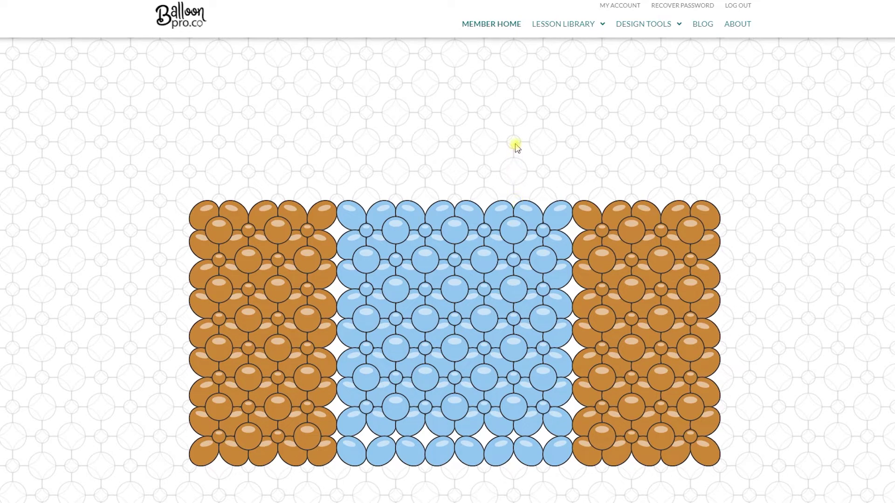
scroll(494, 108, "up", 1)
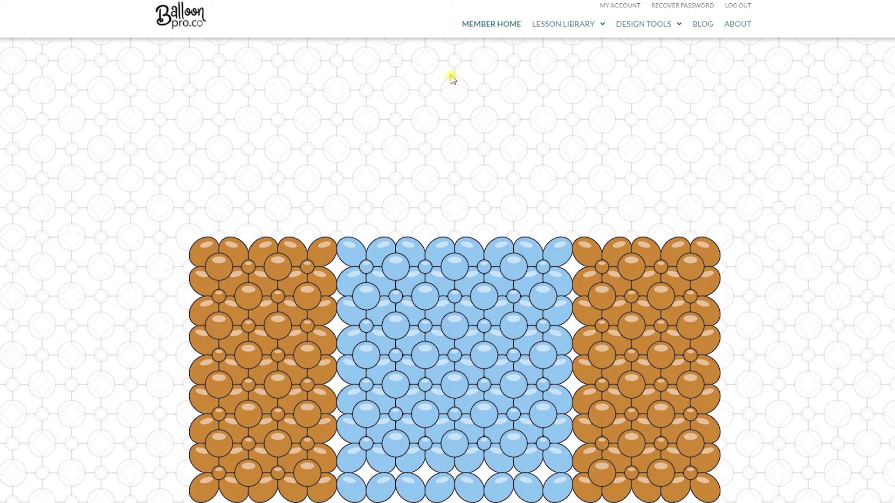
Paint a vertical brown stem above the wall's centre and add Standard White as a colour.
left_click_drag(456, 62, 458, 232)
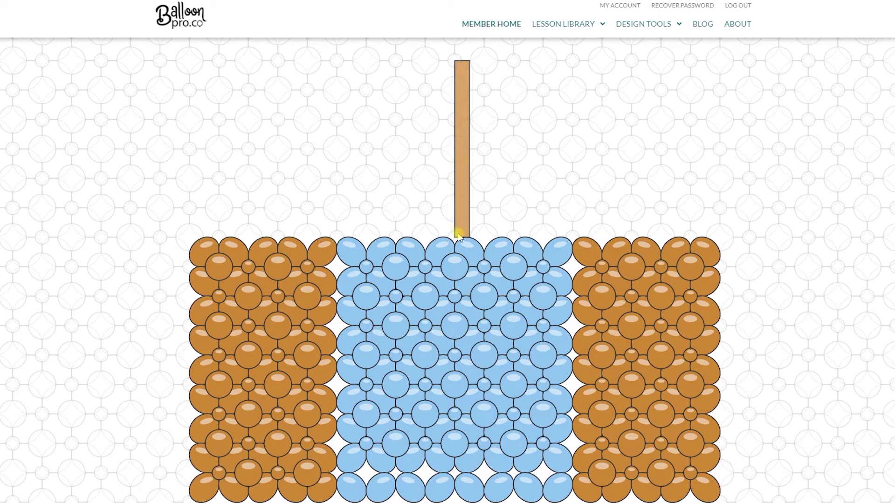
scroll(500, 214, "up", 2)
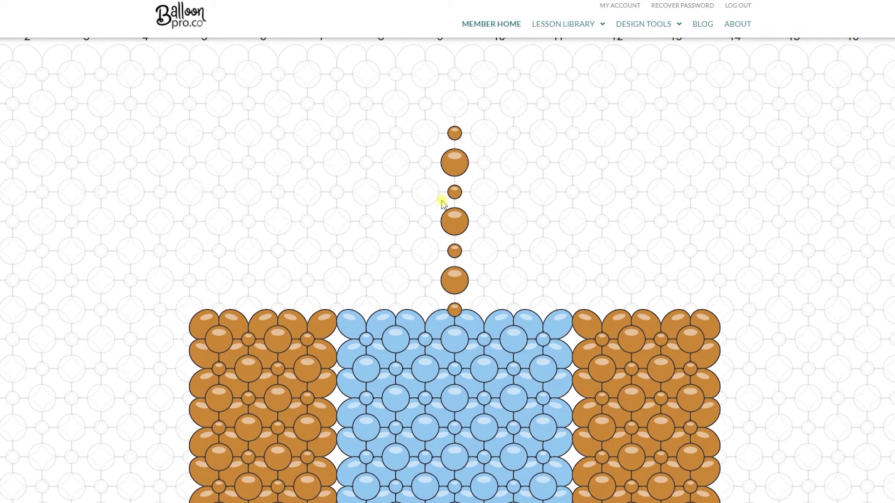
scroll(407, 224, "up", 3)
left_click(278, 103)
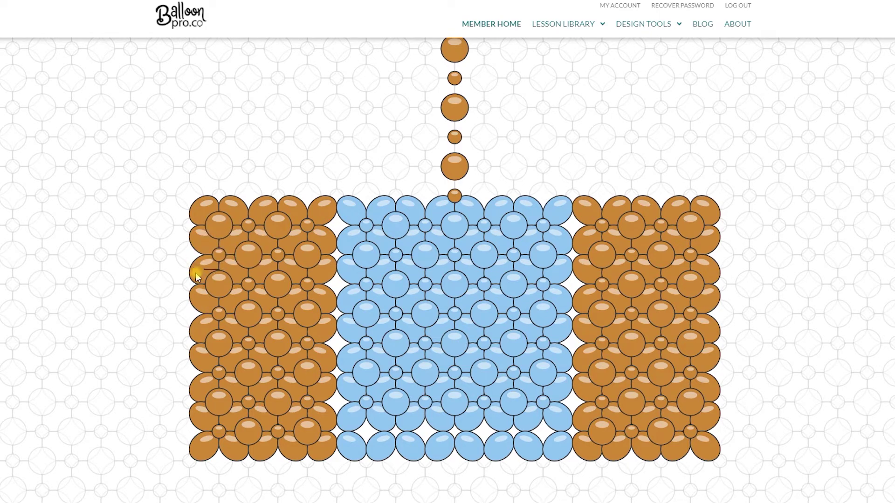
scroll(355, 251, "up", 5)
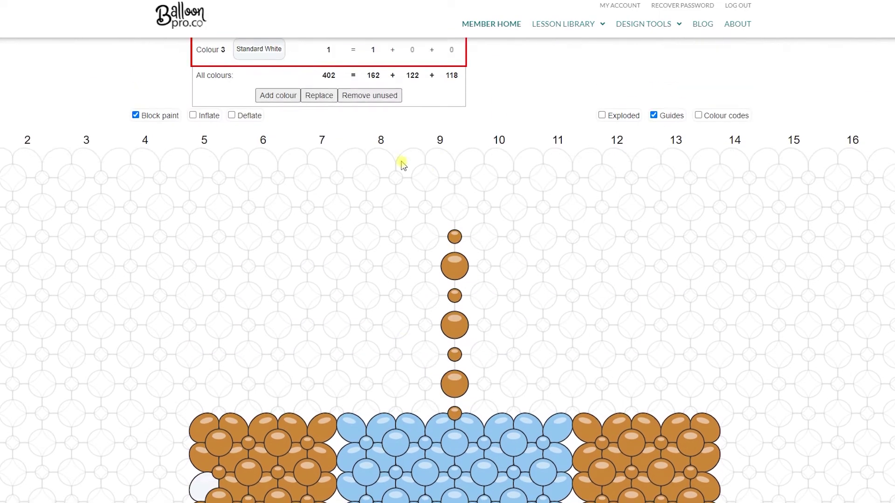
Turn off Block paint and draw white diagonals from the left edge to the peak and down the right.
left_click(135, 114)
scroll(219, 280, "down", 3)
left_click_drag(219, 329, 410, 137)
mouse_move(433, 110)
left_mouse_down()
mouse_move(453, 93)
mouse_move(472, 109)
left_mouse_up()
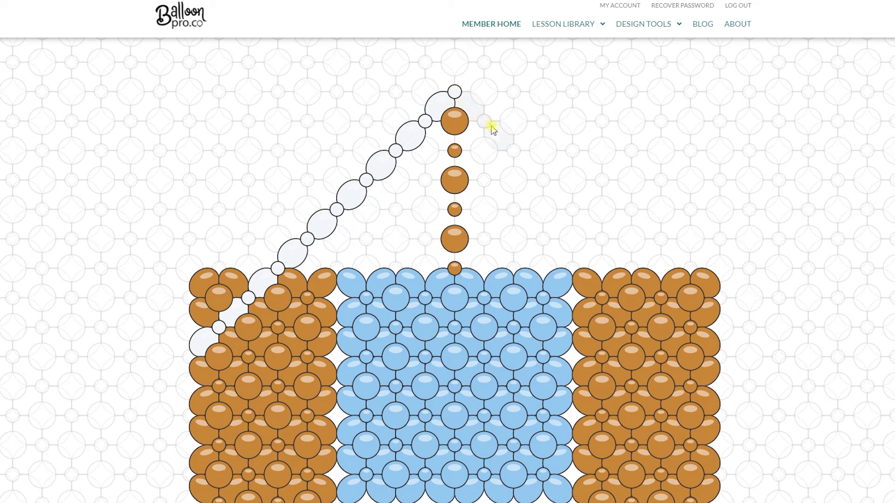
left_click_drag(512, 153, 641, 286)
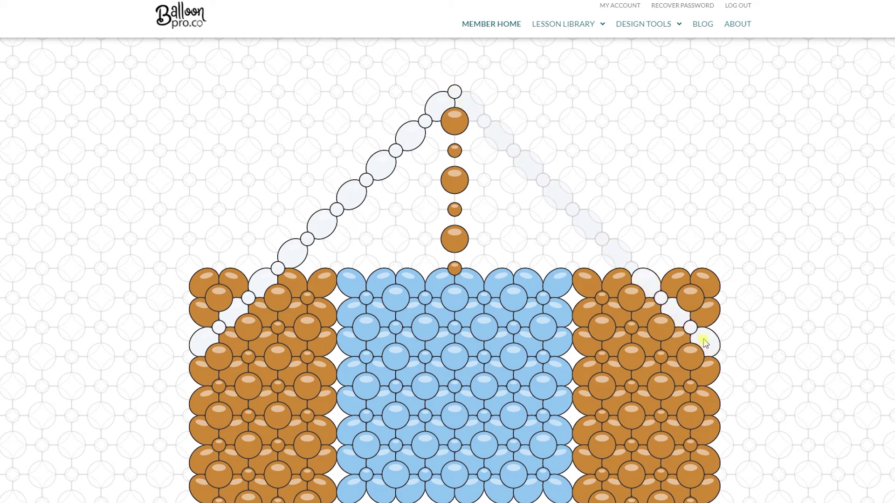
With Fashion Mocha Brown, clear balloons outside the roof lines and fill the roof triangle brown.
scroll(488, 270, "up", 6)
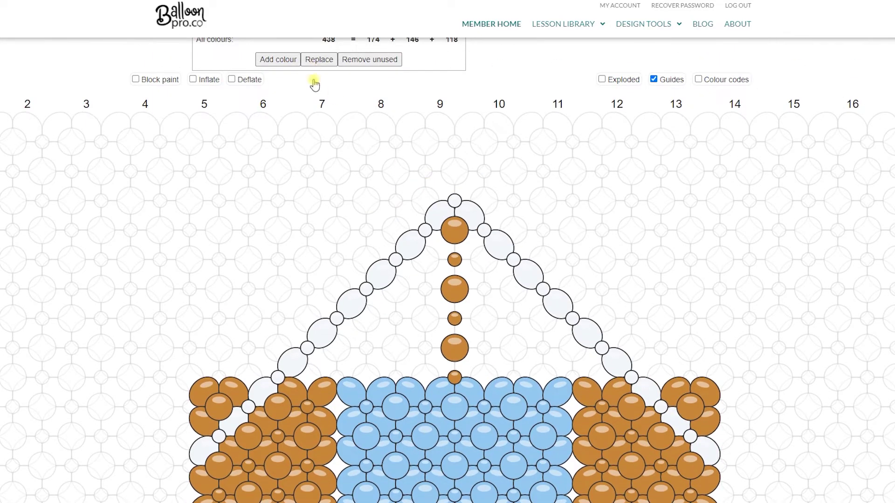
left_click(313, 136)
scroll(720, 406, "down", 2)
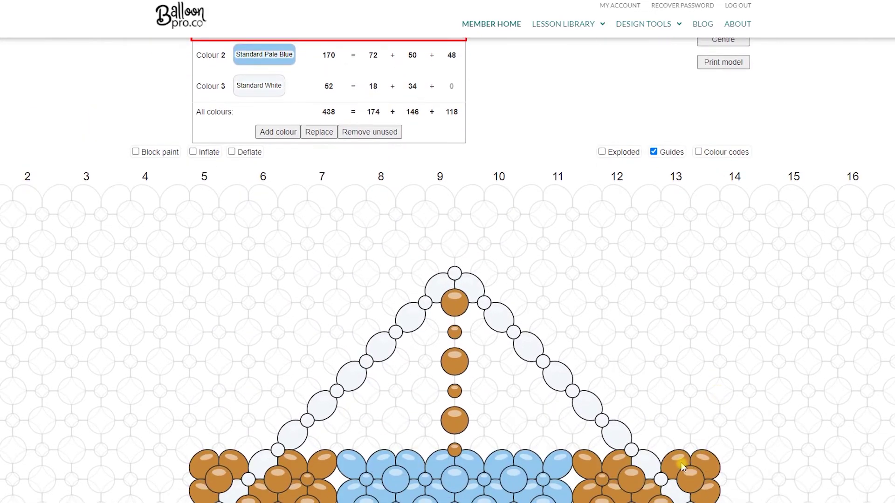
left_click(707, 488)
scroll(181, 375, "down", 3)
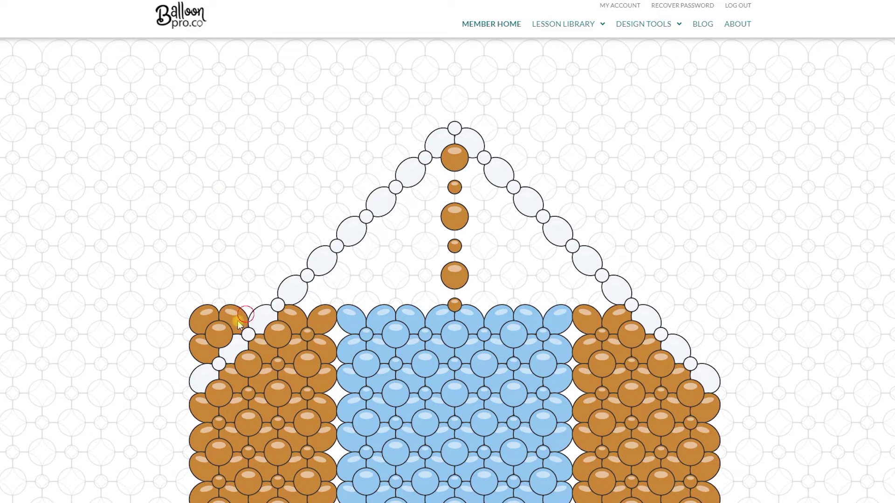
left_click_drag(237, 321, 204, 323)
mouse_move(443, 170)
left_mouse_down()
mouse_move(325, 302)
mouse_move(597, 301)
mouse_move(489, 200)
mouse_move(450, 199)
mouse_move(368, 273)
mouse_move(507, 279)
mouse_move(469, 219)
left_mouse_up()
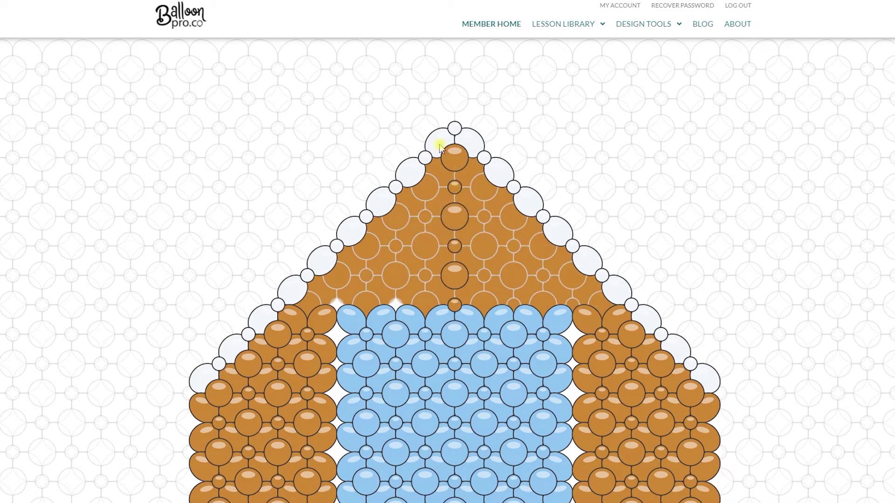
left_click_drag(440, 148, 448, 154)
Switch to Standard Pale Blue with Block paint and clear the blue centre panel to make a doorway.
scroll(637, 407, "down", 3)
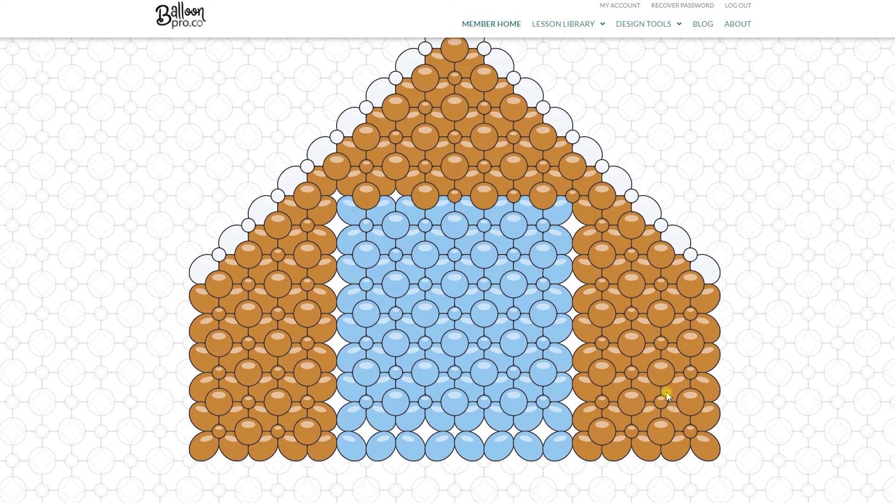
scroll(644, 400, "up", 8)
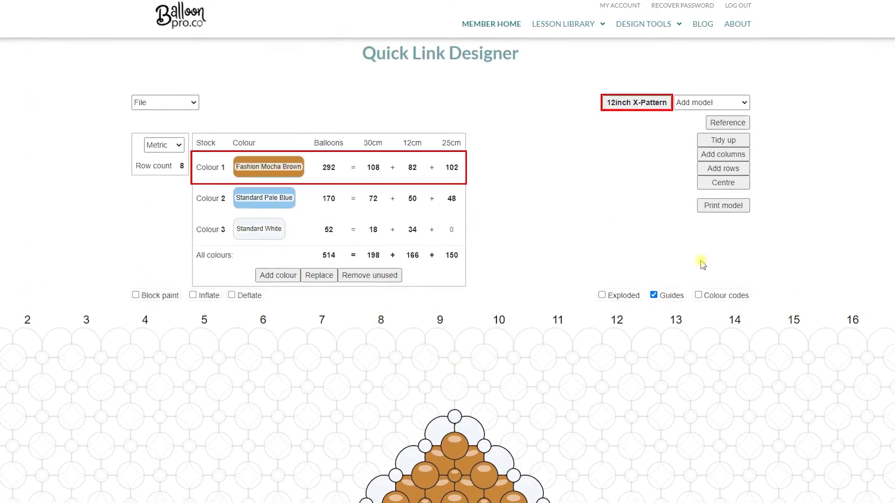
scroll(455, 435, "up", 5)
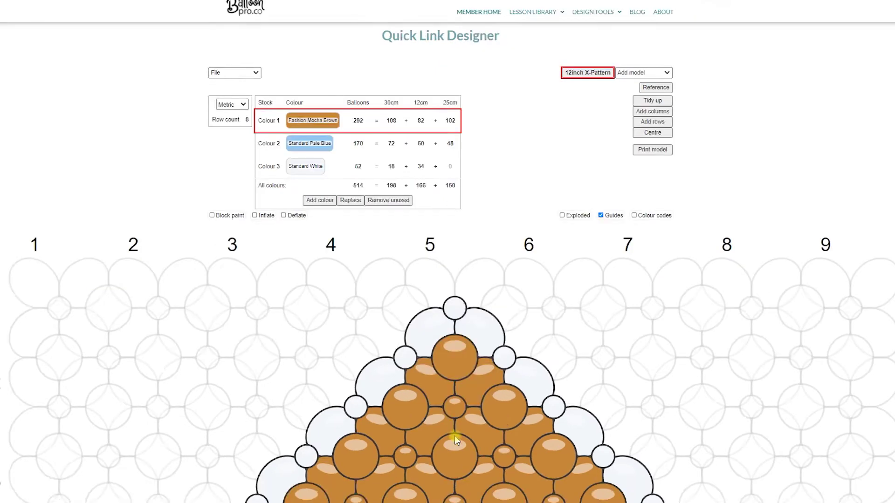
scroll(454, 435, "down", 5)
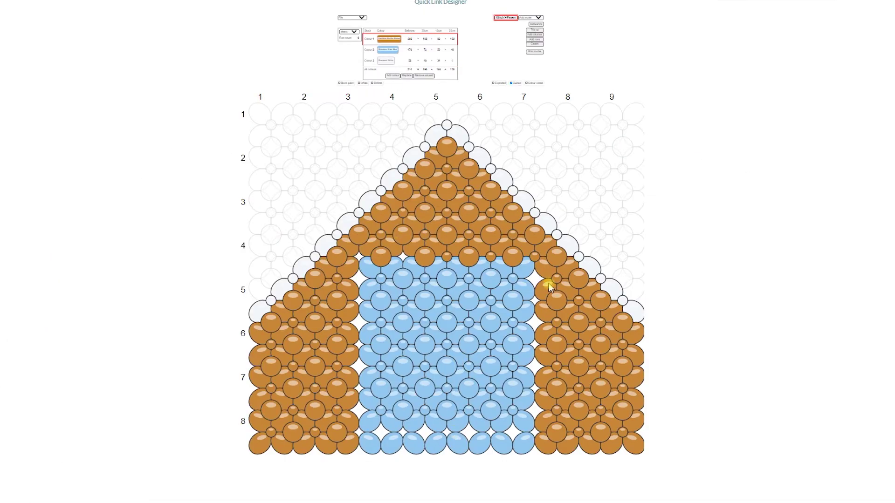
left_click(389, 50)
left_click(345, 82)
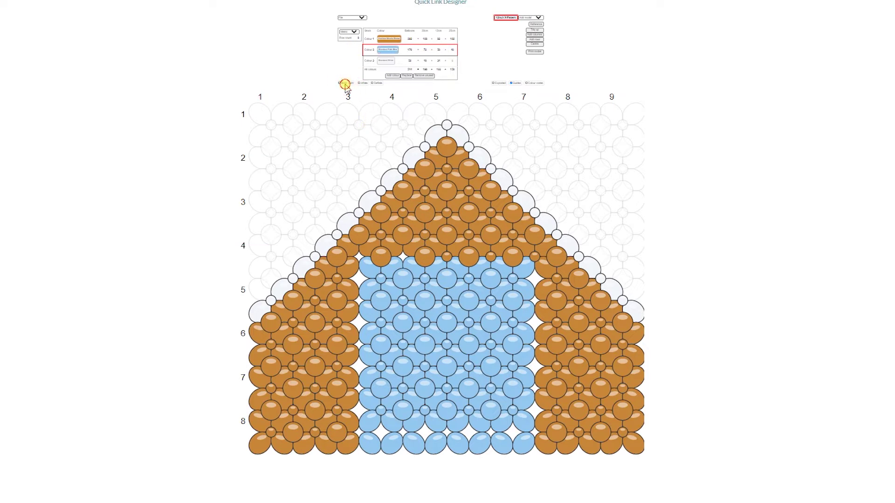
mouse_move(370, 443)
left_mouse_down()
mouse_move(534, 291)
mouse_move(534, 262)
left_mouse_up()
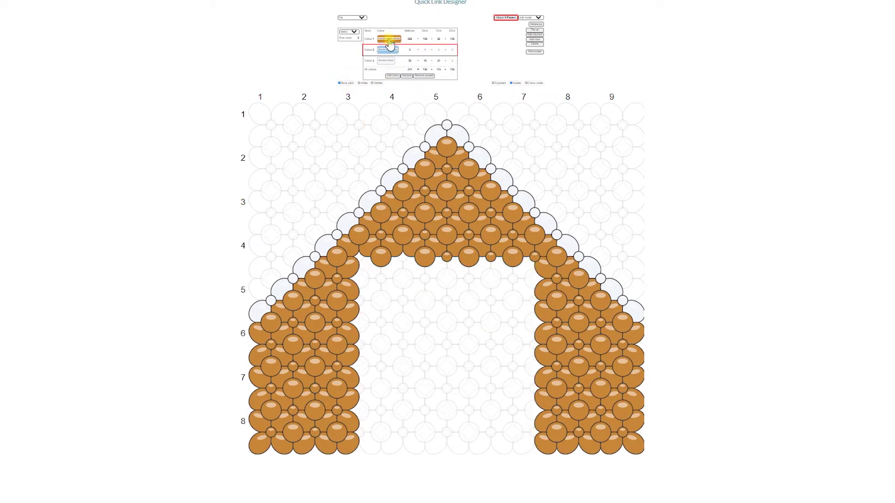
In brown, clear row 4's bottom-edge balloons and add link balloons at both inner arch corners.
left_click(389, 38)
left_click(381, 256)
left_click_drag(443, 267, 528, 261)
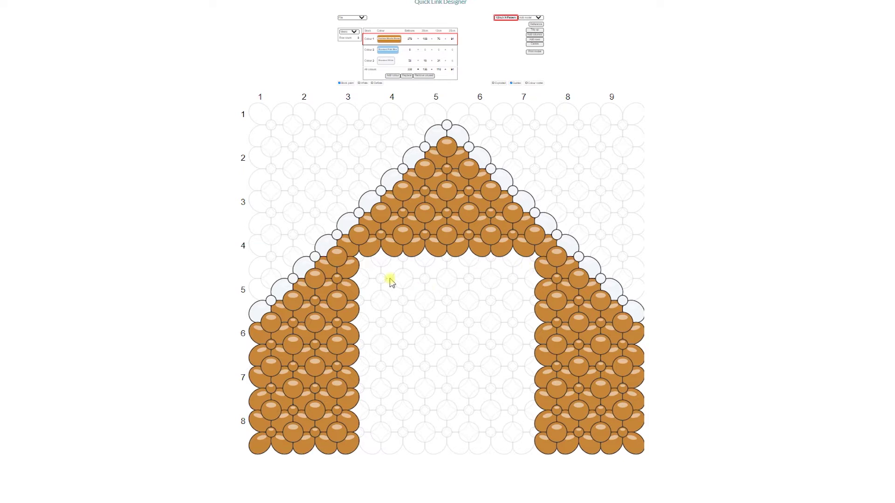
left_click(360, 258)
left_click(535, 258)
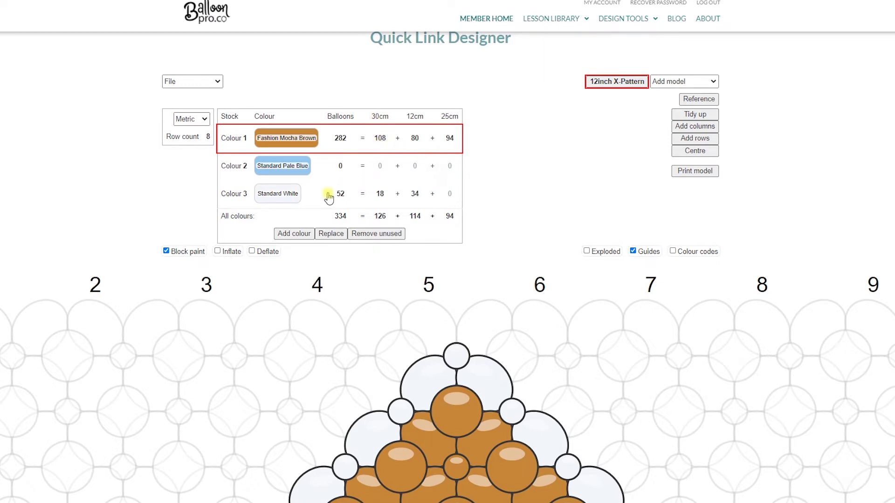
Turn off Block paint and test toggling single brown 12cm balloons off and on.
left_click(184, 251)
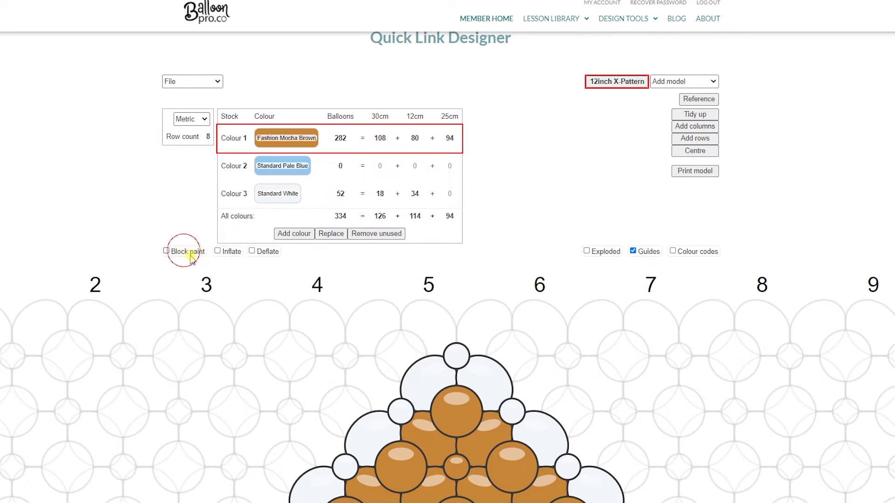
left_click(345, 360)
left_click(345, 356)
left_click(347, 357)
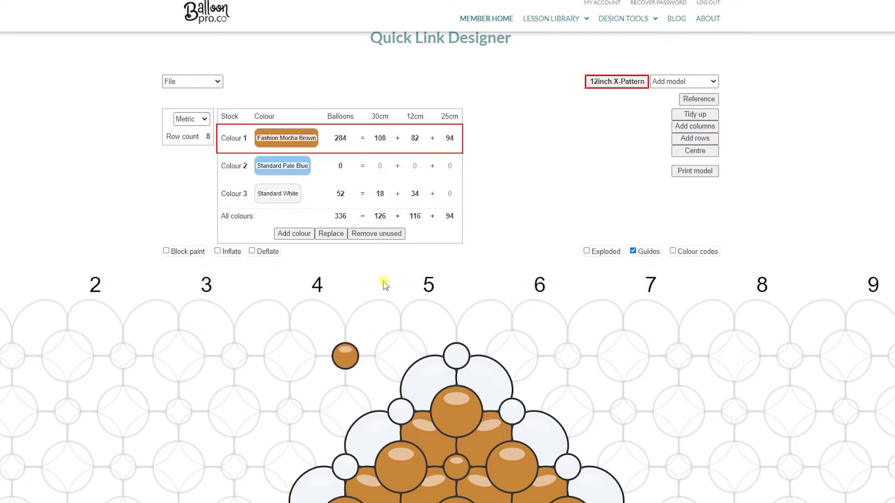
left_click(348, 363)
left_click(350, 365)
left_click(346, 359)
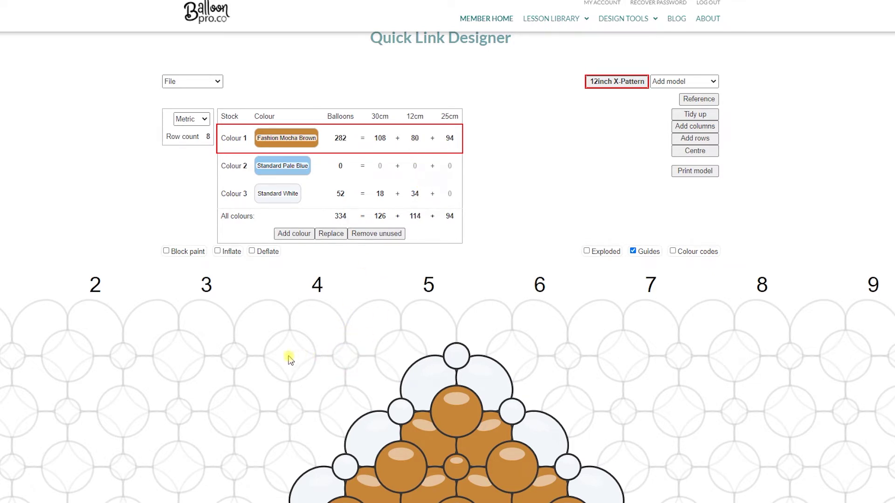
Remove the stray brown 25cm balloons, leaving the arch at 282 brown balloons.
left_click(289, 359)
left_click(292, 361)
left_click(292, 358)
left_click(292, 357)
left_click(292, 356)
scroll(444, 335, "down", 6)
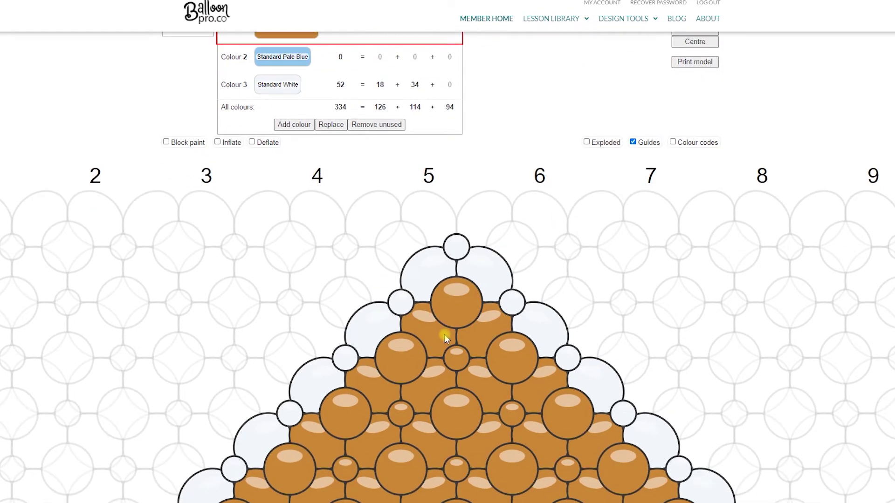
scroll(435, 340, "down", 5)
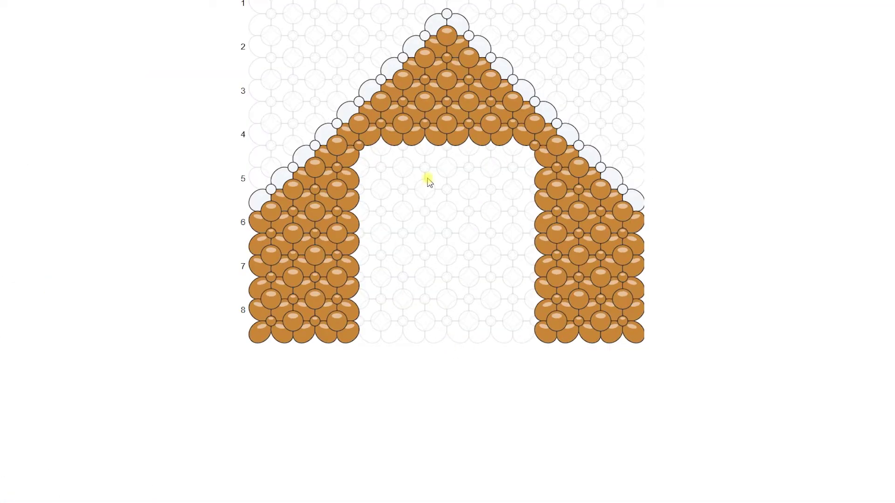
scroll(424, 196, "up", 2)
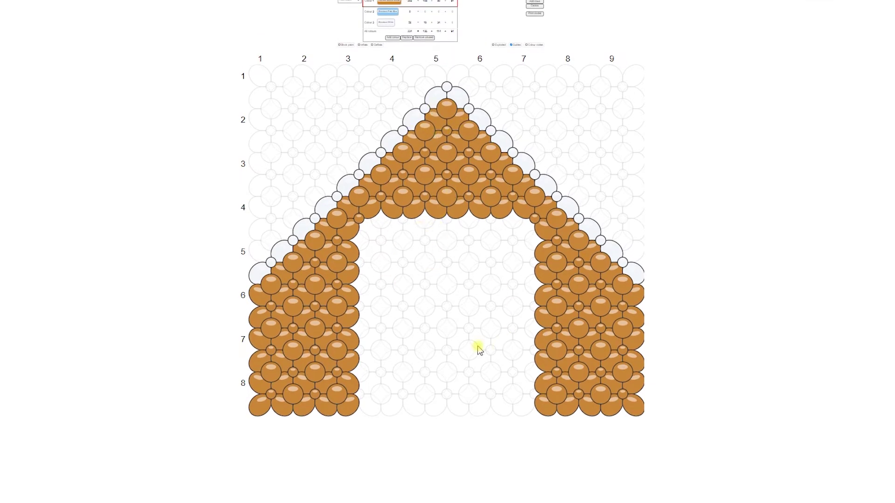
scroll(462, 339, "up", 1)
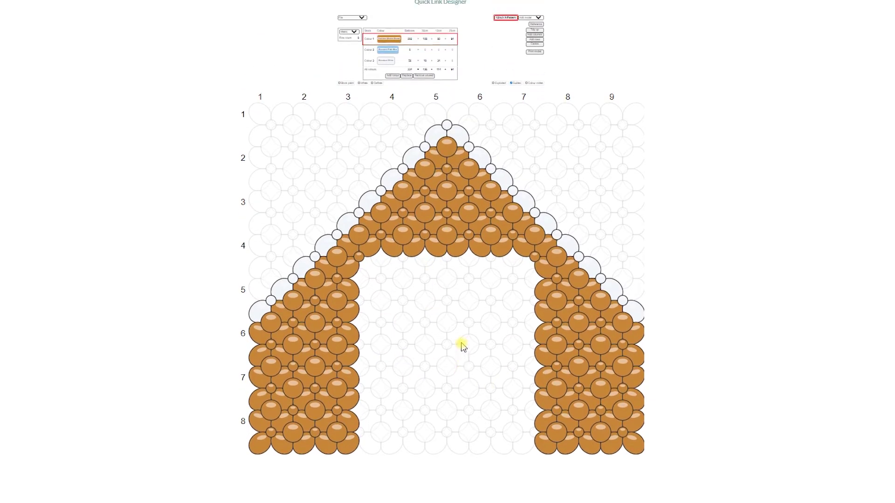
Switch the arch to Exploded view and zoom in to inspect the separated column clusters.
left_click(494, 83)
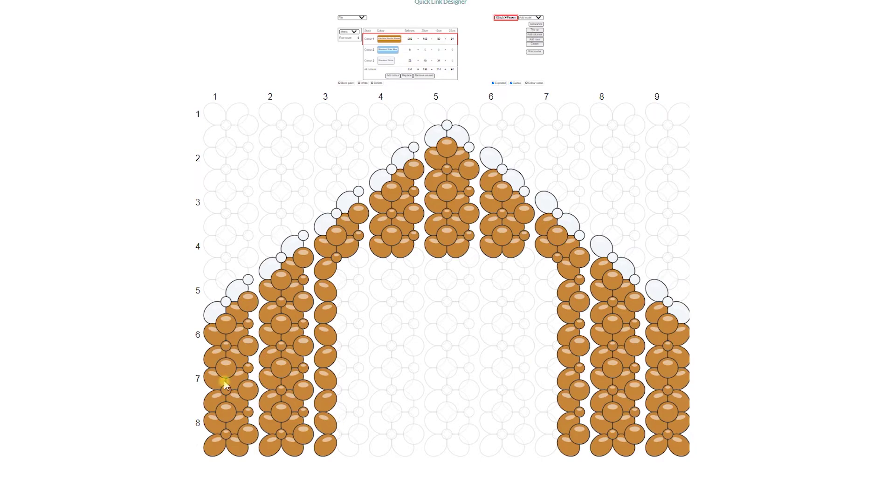
scroll(224, 381, "up", 5)
scroll(314, 390, "down", 3)
scroll(312, 390, "down", 3)
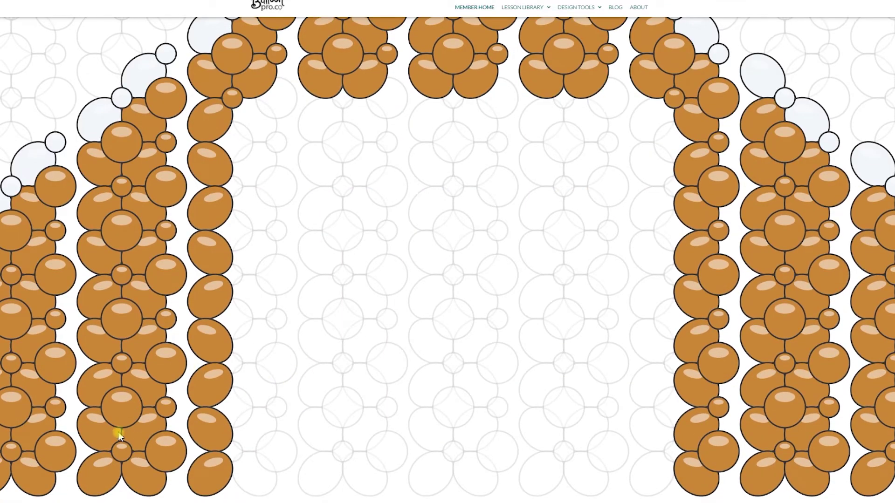
scroll(119, 431, "up", 7)
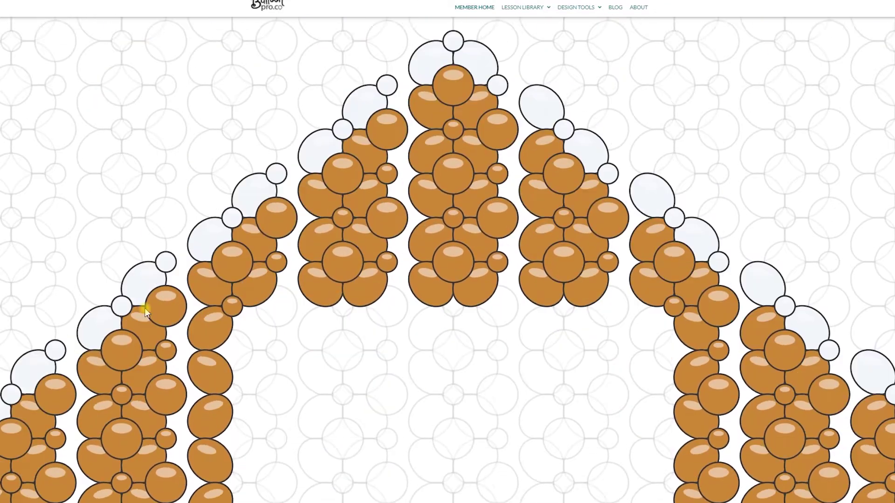
scroll(145, 312, "down", 7)
scroll(134, 343, "up", 2)
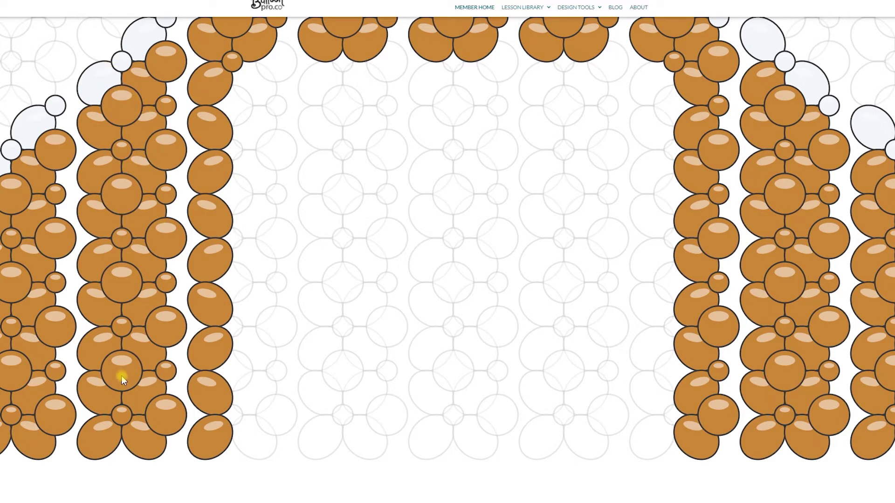
scroll(121, 375, "up", 2)
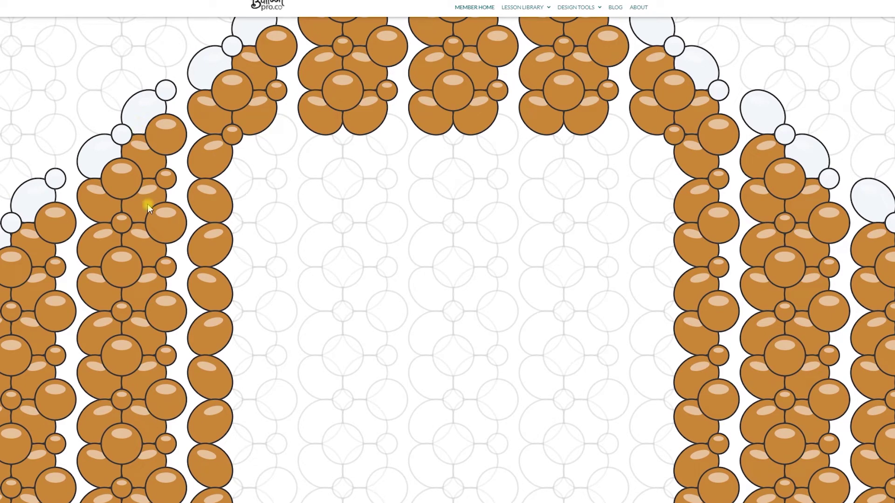
scroll(254, 286, "up", 1)
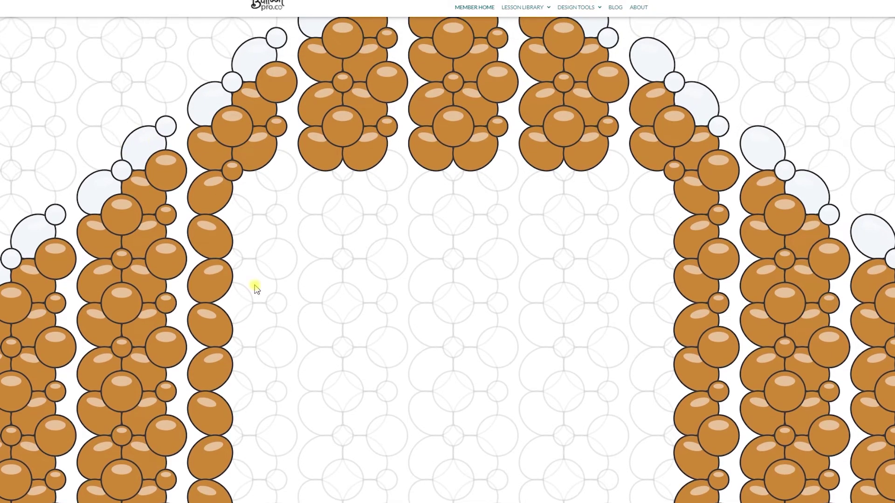
scroll(494, 293, "down", 2)
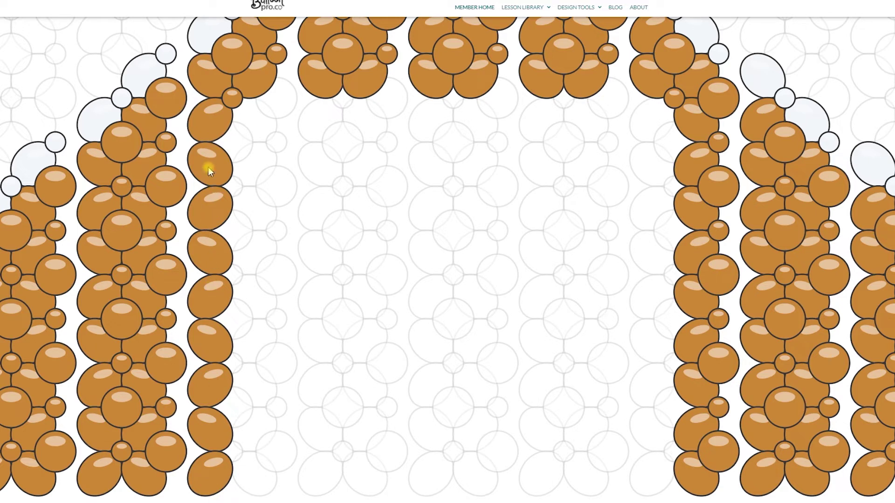
Test-repaint the inner left column with offset balloons, then remove an extra offset balloon.
mouse_move(213, 126)
left_mouse_down()
mouse_move(201, 222)
mouse_move(203, 470)
mouse_move(222, 303)
mouse_move(216, 119)
mouse_move(238, 241)
mouse_move(233, 405)
left_mouse_up()
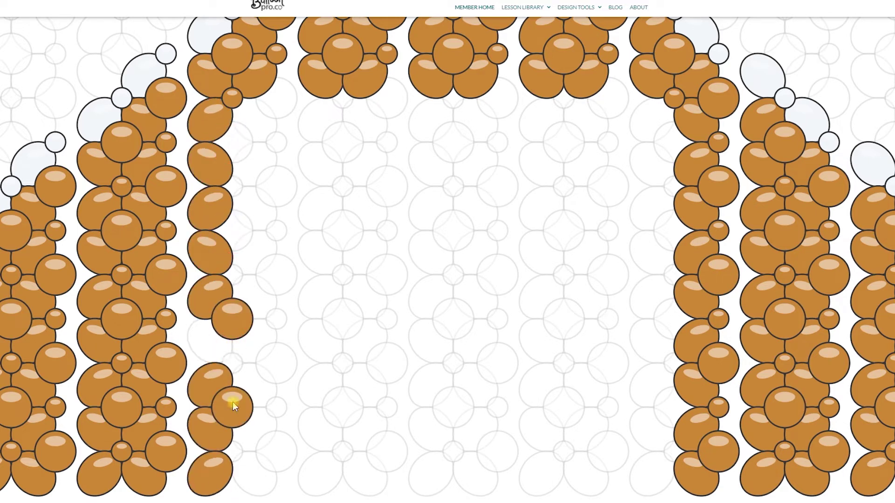
left_click(241, 331)
scroll(206, 343, "up", 5)
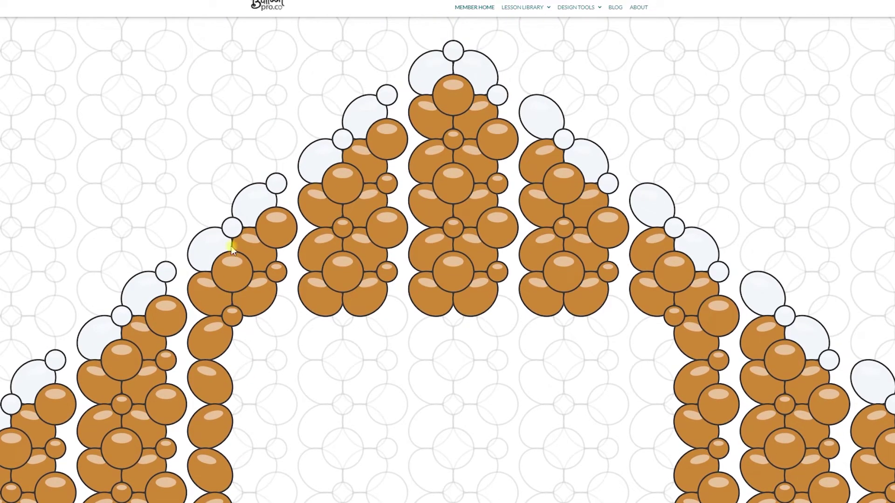
scroll(241, 343, "down", 3)
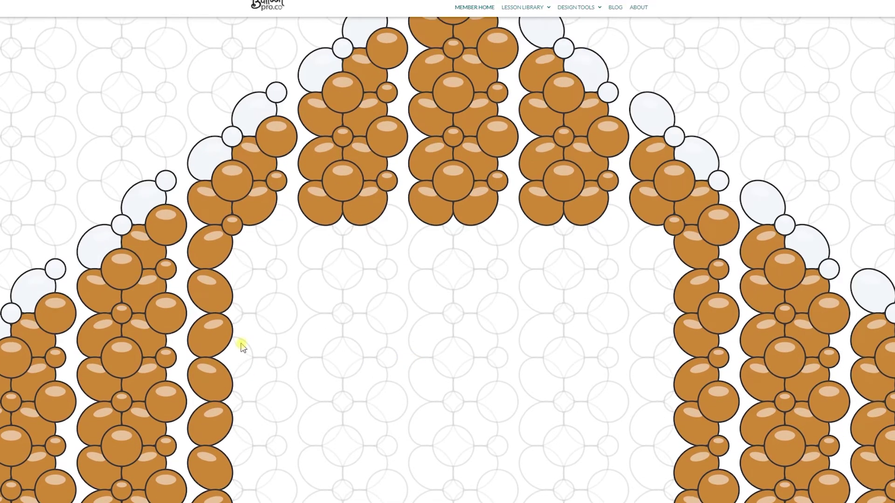
scroll(309, 310, "down", 2)
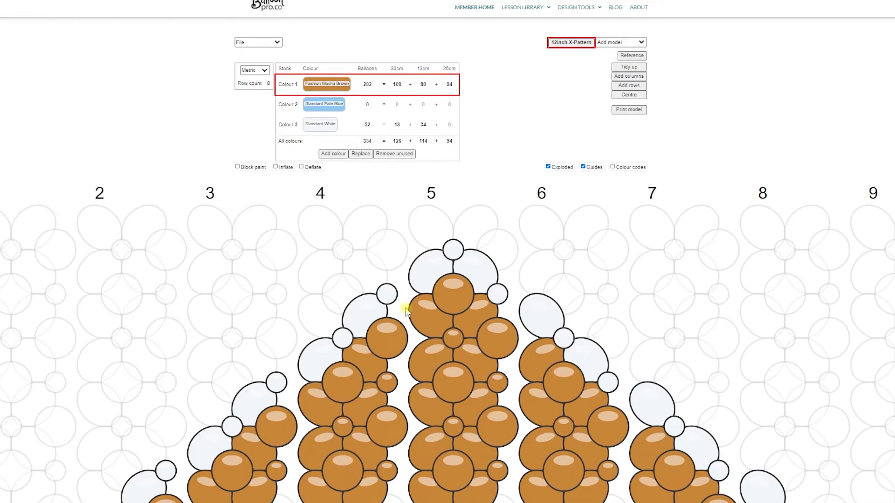
Add a small balloon at a junction and toggle junction balloons off and on as a test.
scroll(382, 140, "up", 2, "ctrl")
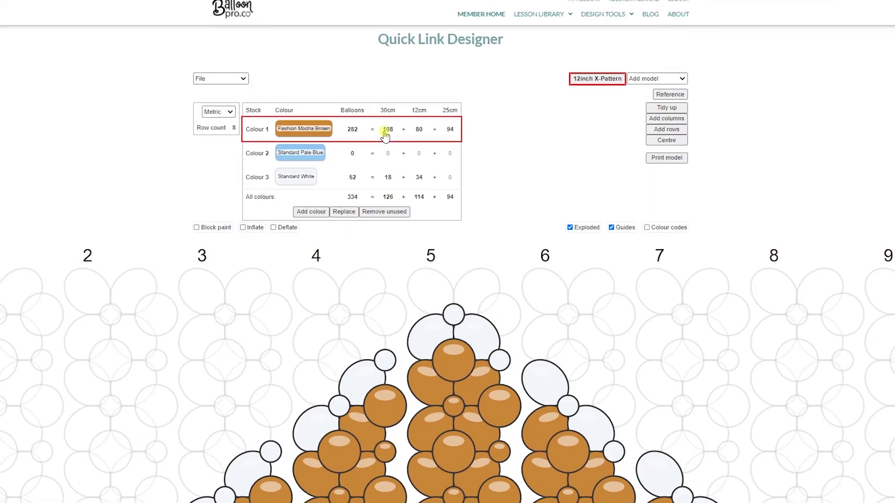
scroll(379, 148, "up", 1, "ctrl")
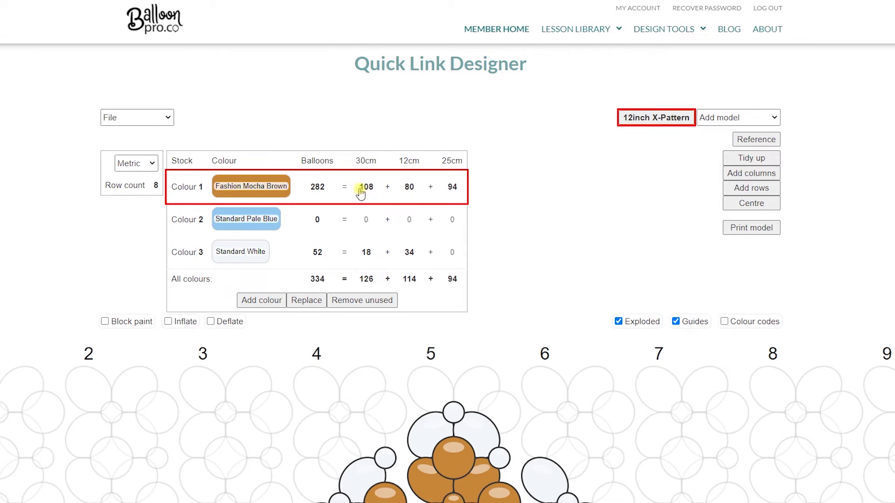
scroll(410, 319, "down", 3)
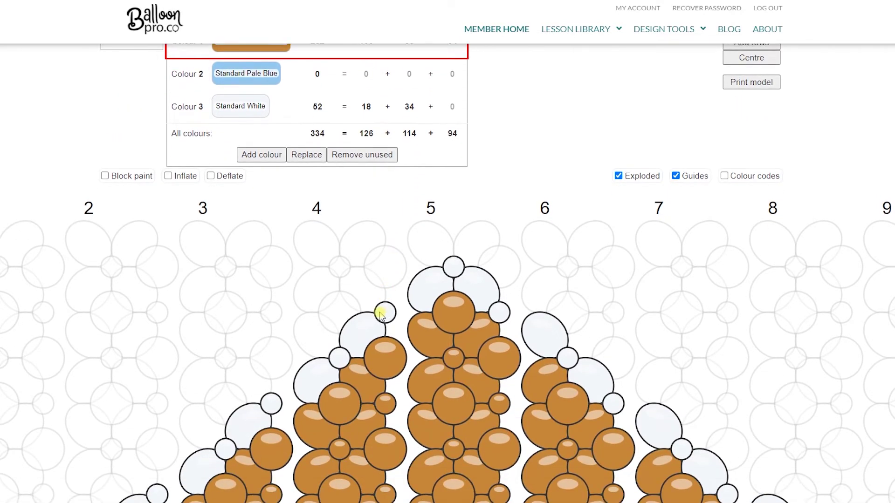
scroll(405, 326, "down", 1)
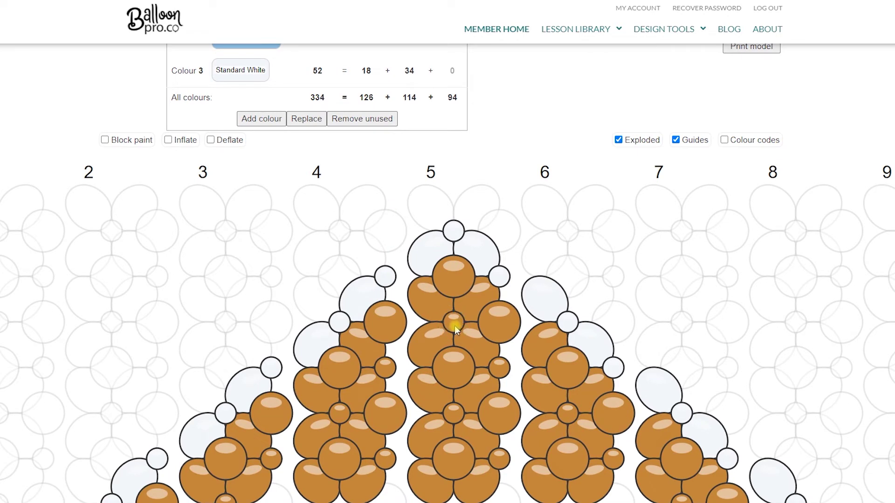
left_click(454, 323)
left_click(454, 323)
left_click(454, 323)
left_click(454, 414)
left_click(454, 414)
Untick Exploded so the brown and white clusters are drawn packed together.
scroll(434, 351, "up", 3)
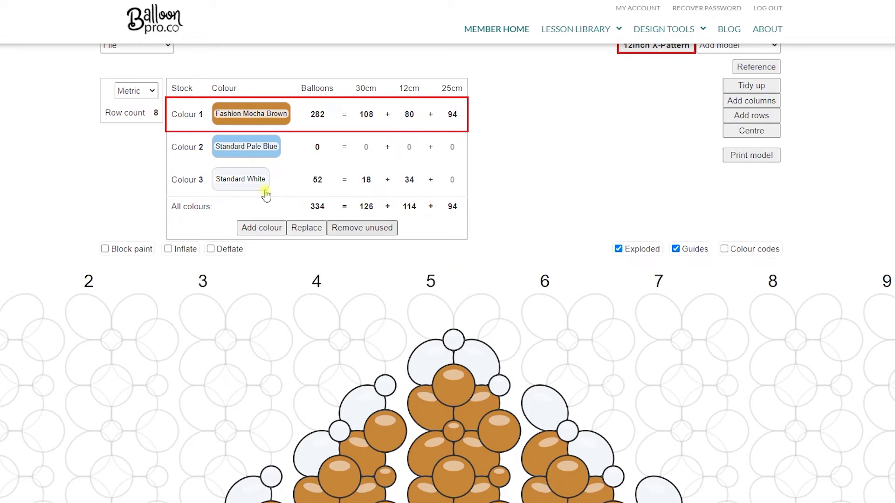
scroll(438, 384, "down", 6)
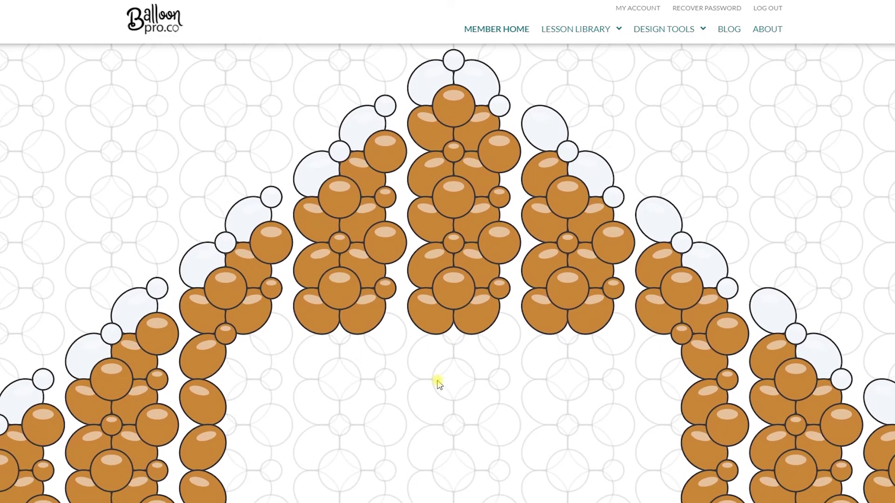
scroll(419, 387, "up", 7)
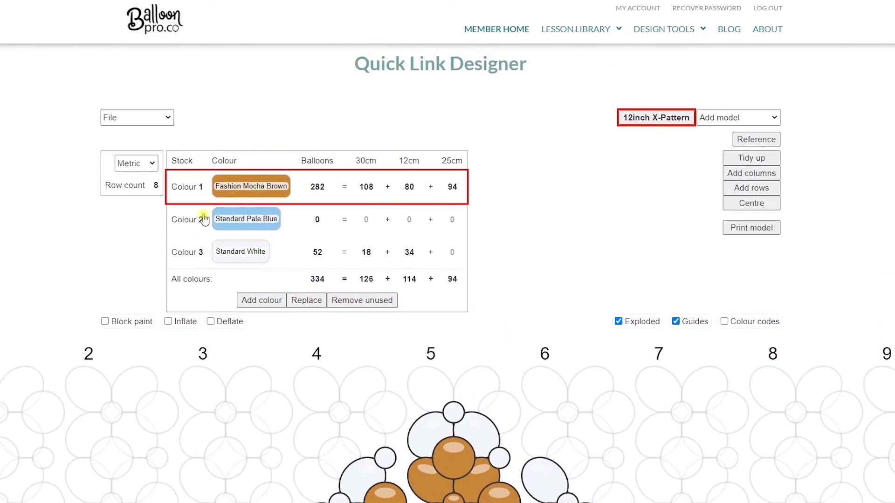
scroll(448, 340, "down", 3)
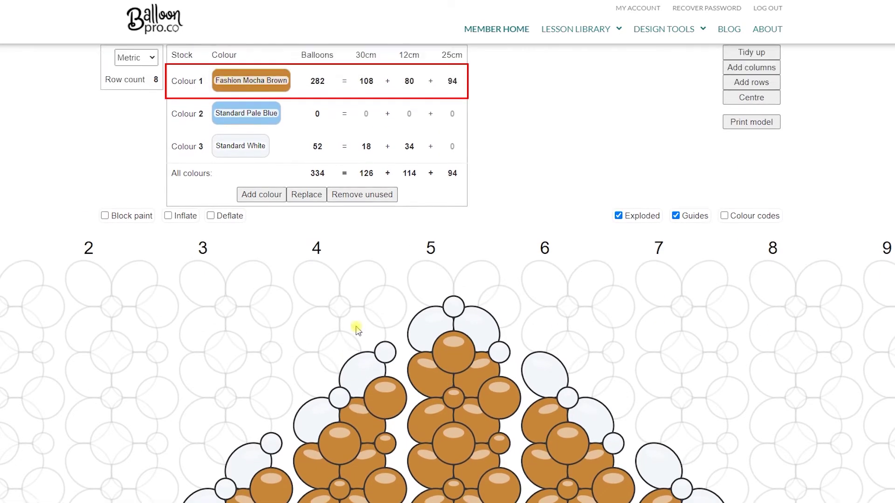
scroll(357, 330, "up", 2)
scroll(548, 345, "down", 2)
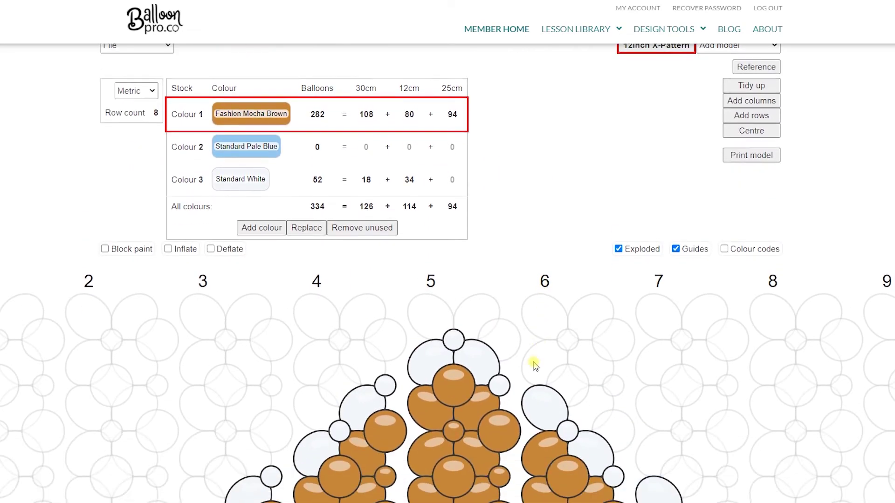
scroll(534, 365, "down", 11)
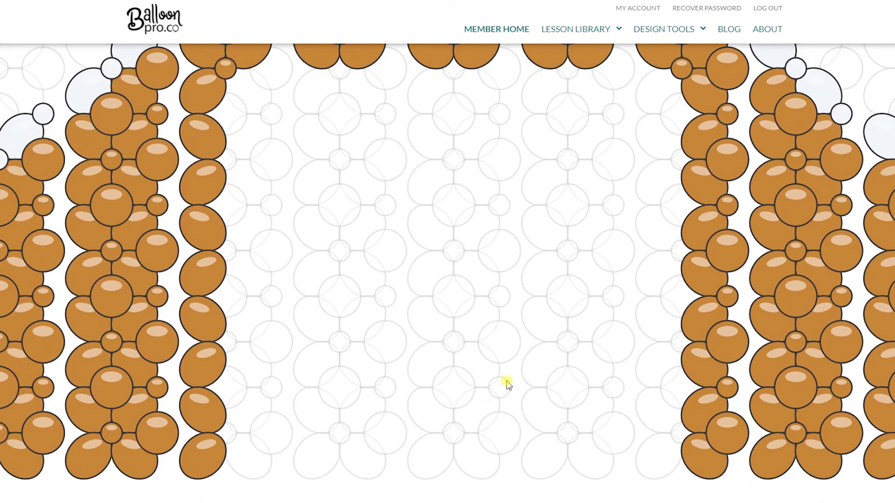
scroll(507, 380, "up", 6)
scroll(632, 215, "up", 5)
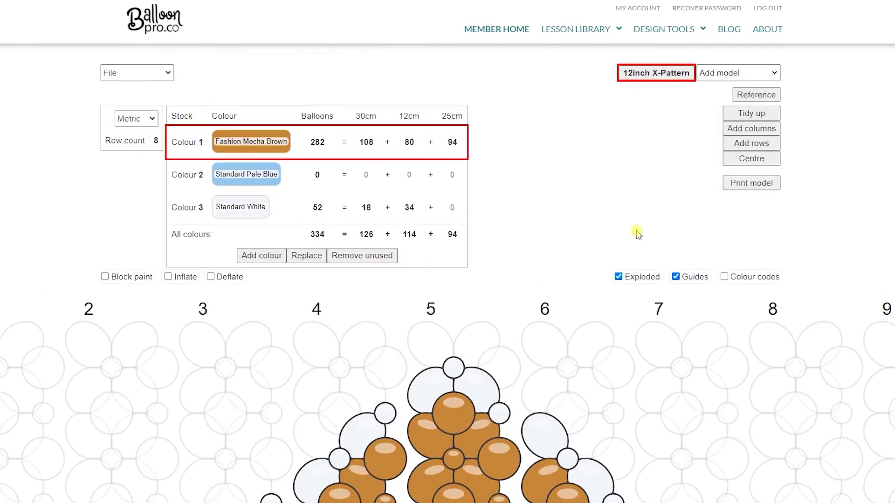
scroll(638, 234, "up", 1)
left_click(618, 321)
scroll(601, 275, "down", 3)
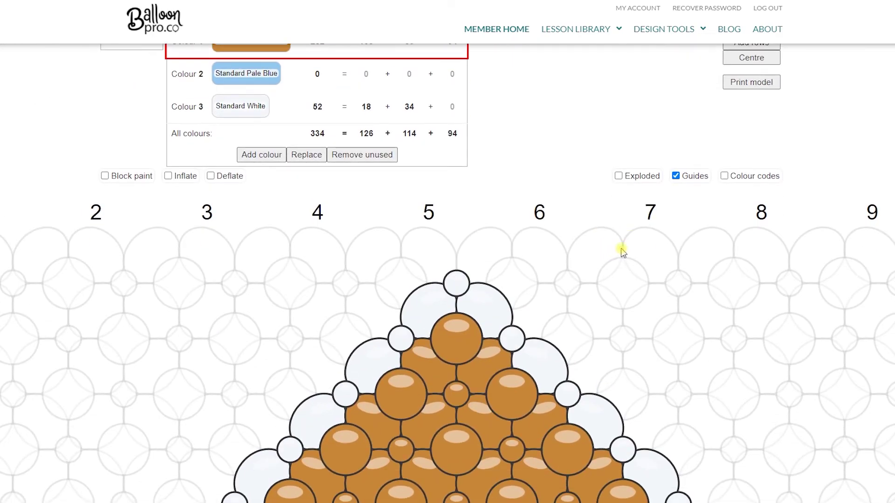
scroll(621, 250, "down", 6)
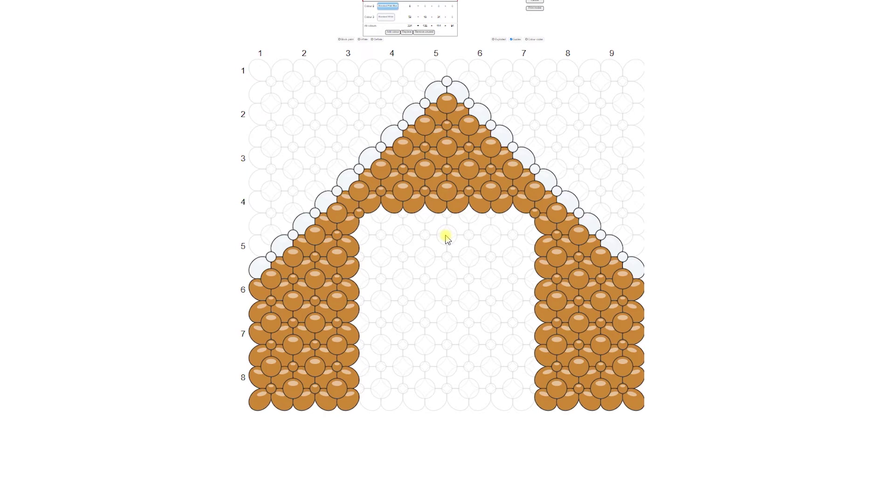
scroll(445, 235, "up", 2)
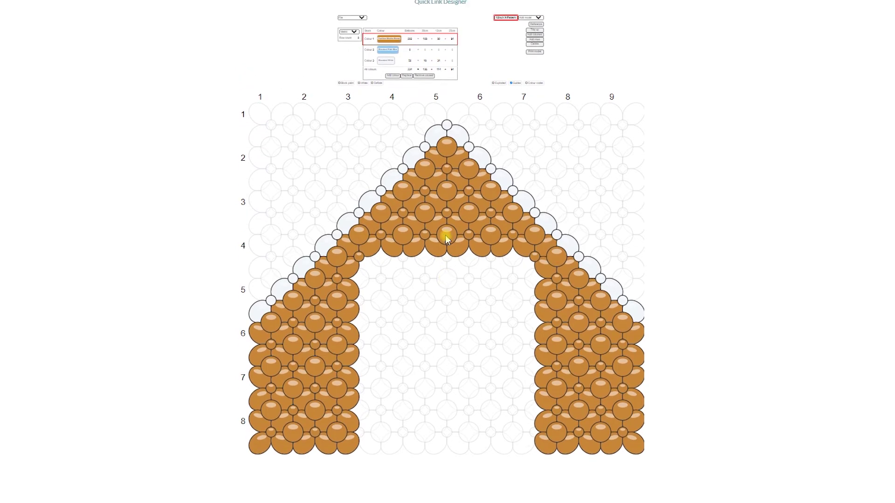
scroll(336, 36, "up", 4)
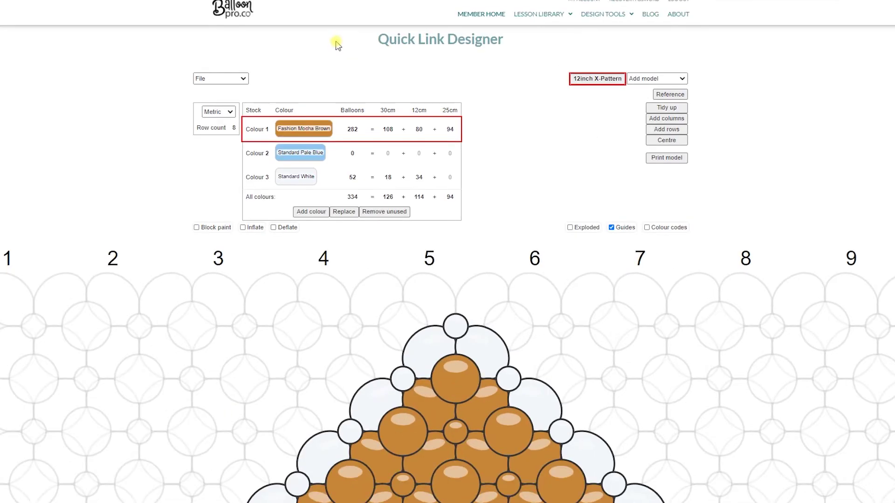
left_click(219, 80)
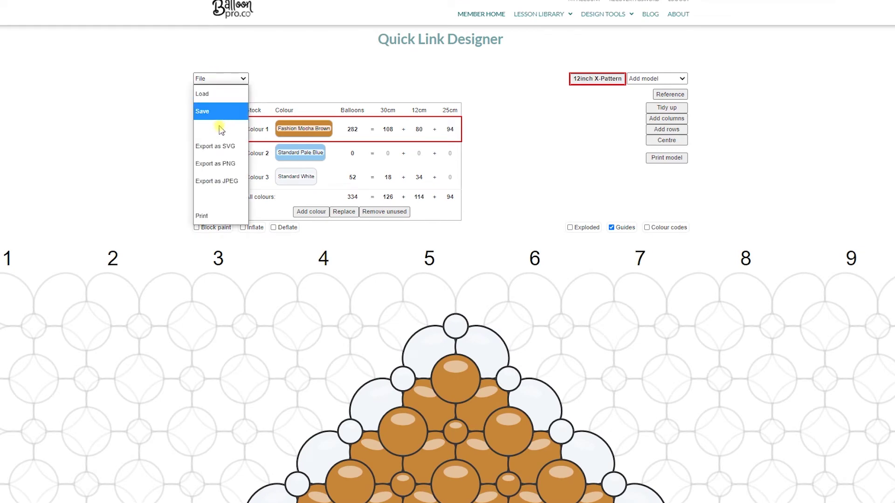
left_click(220, 114)
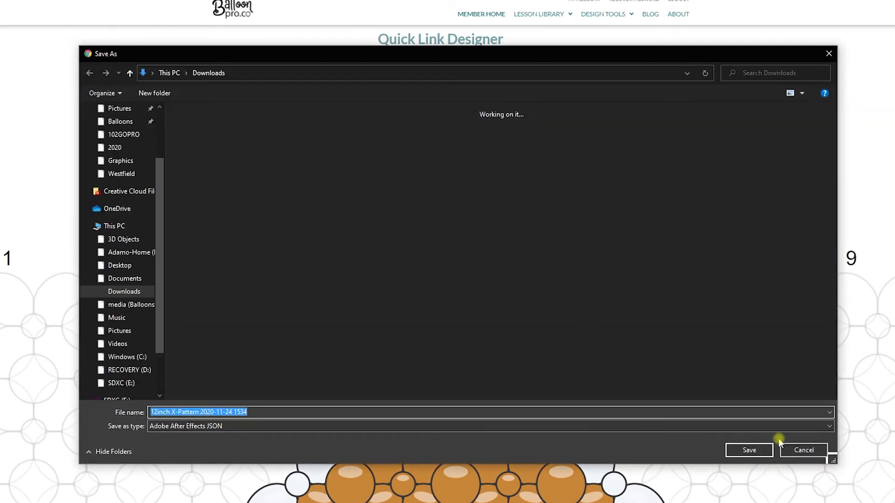
Save the design and add Standard Yellow as a fourth colour.
left_click(749, 451)
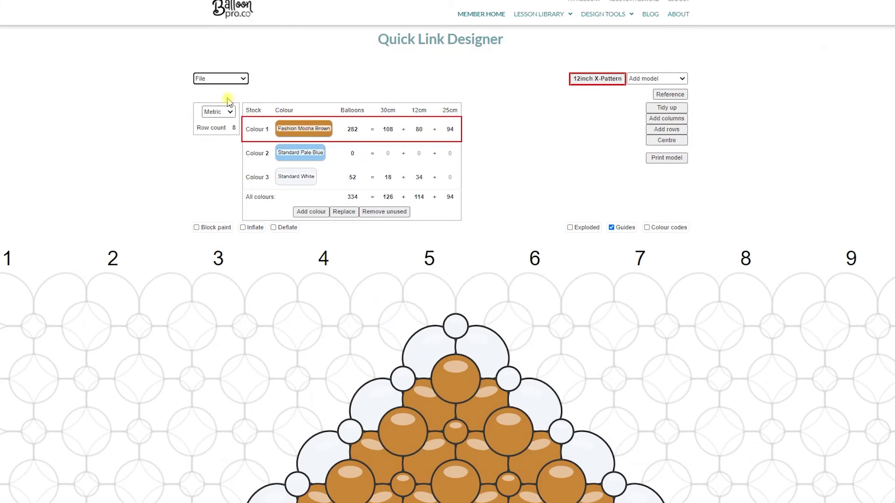
left_click(318, 212)
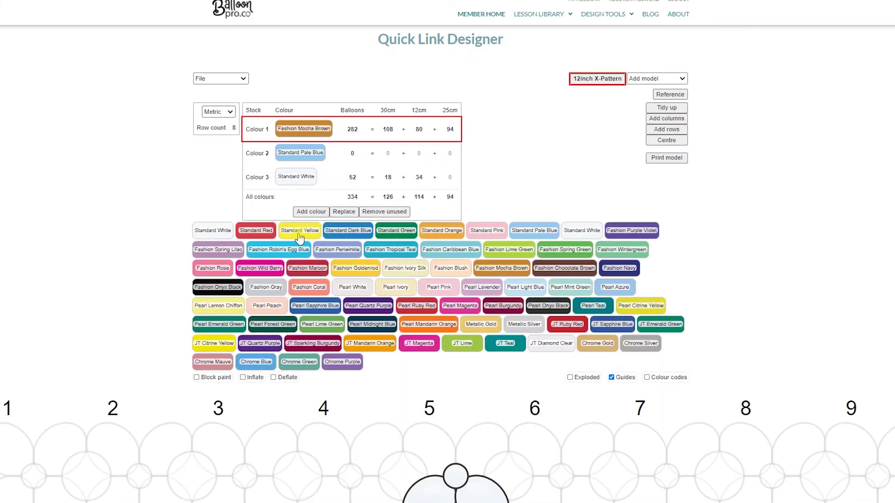
left_click(298, 235)
Paint yellow balloons on the left roof slope, top centre, and right slope.
scroll(371, 221, "down", 6)
left_click(357, 232)
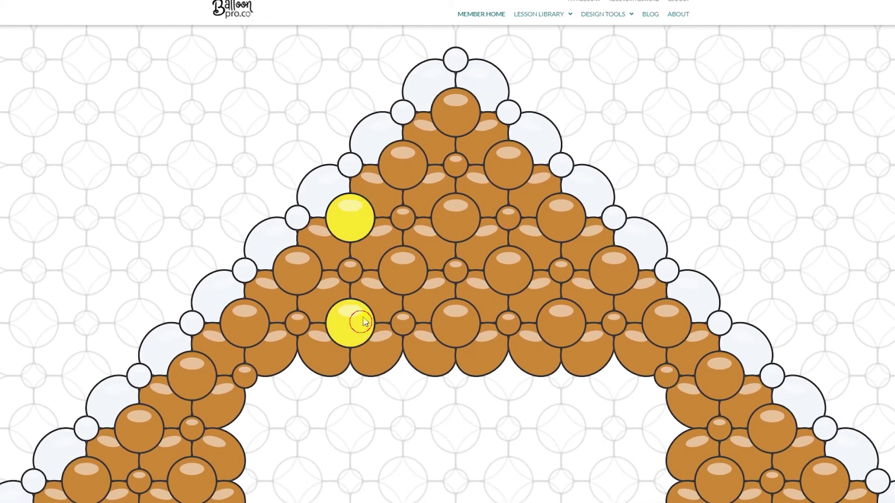
left_click(459, 135)
left_click(454, 211)
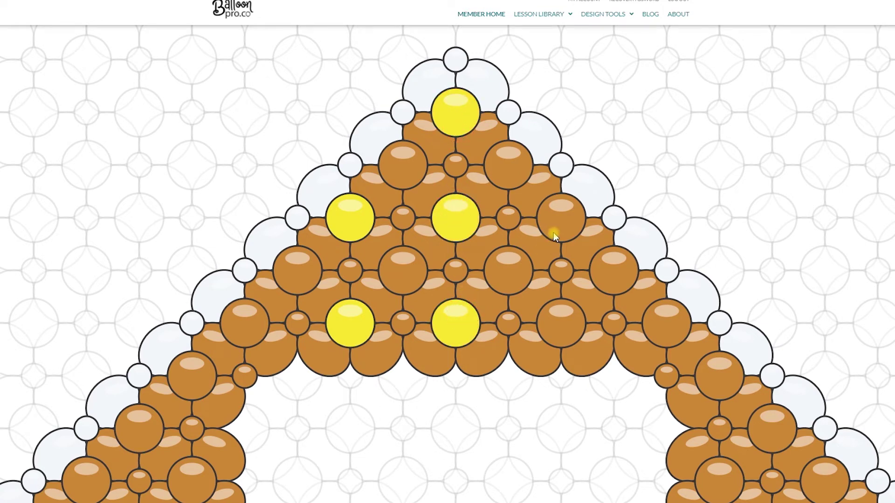
left_click(572, 234)
left_click(565, 316)
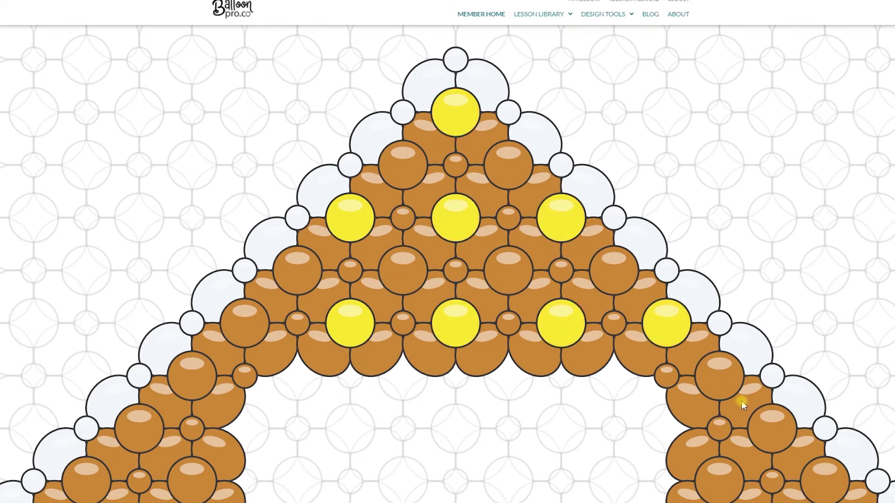
scroll(742, 404, "down", 2)
scroll(782, 455, "down", 5)
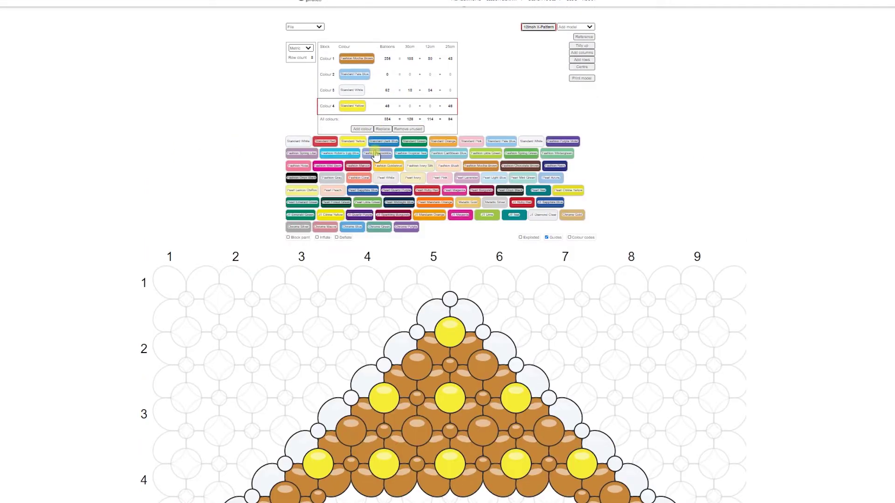
Add Standard Red as a fifth colour and paint a balloon near the roof peak red.
left_click(326, 142)
scroll(445, 298, "down", 4)
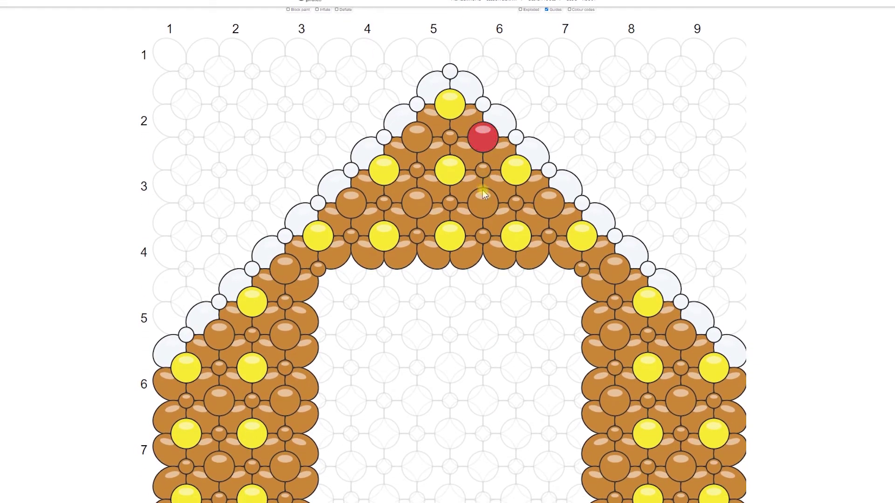
left_click(428, 141)
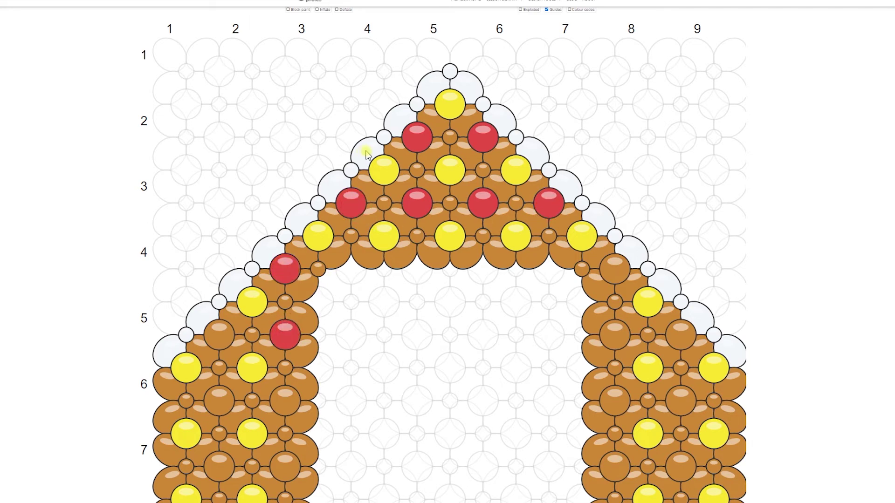
scroll(366, 154, "up", 4)
Replace the yellow colour with Fashion Wild Berry, then revert it to Standard Yellow.
left_click(357, 119)
left_click(383, 158)
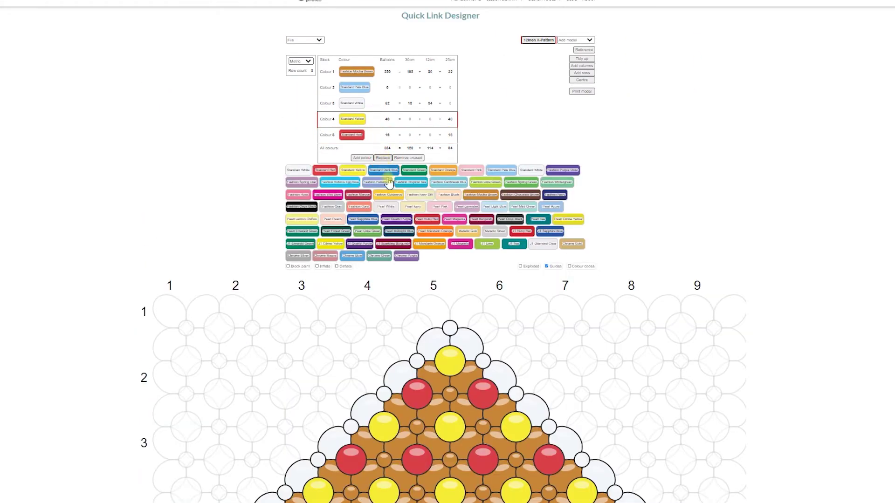
left_click(331, 196)
scroll(580, 280, "down", 4)
scroll(399, 243, "up", 4)
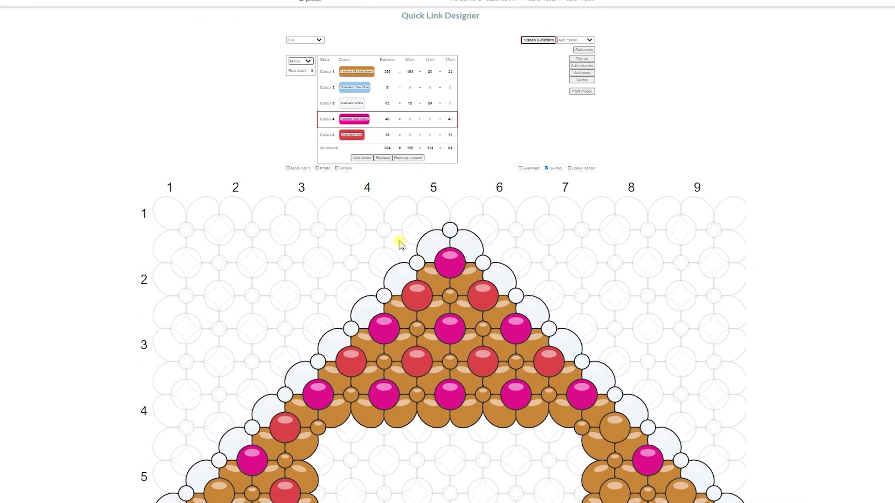
left_click(381, 158)
left_click(353, 173)
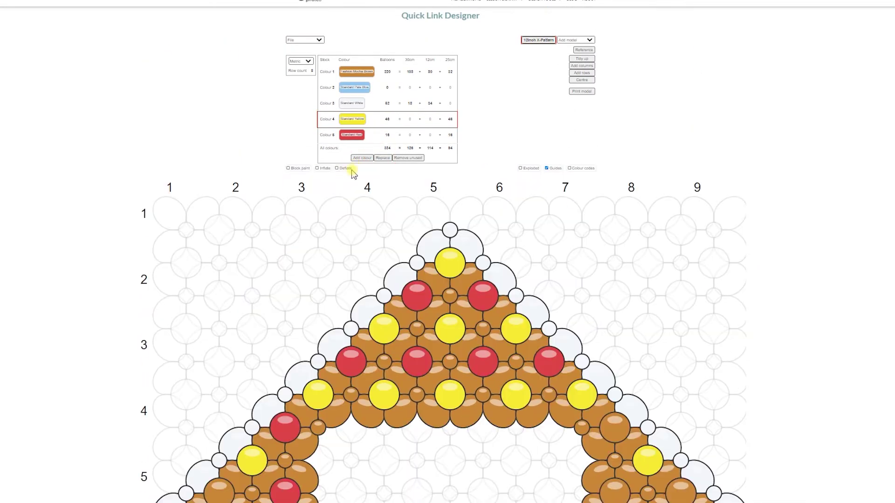
Make red the paint colour and finish the 48 red balloons alternating with yellow.
left_click(353, 136)
scroll(196, 240, "down", 10)
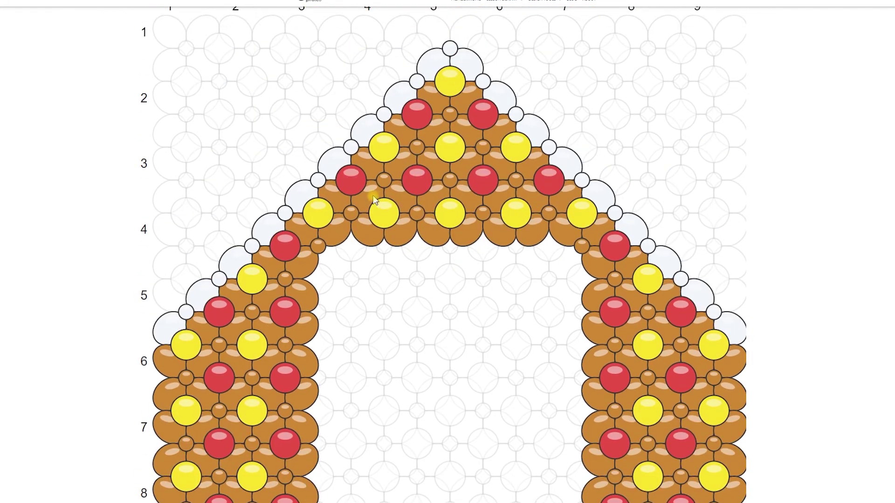
scroll(297, 280, "up", 4)
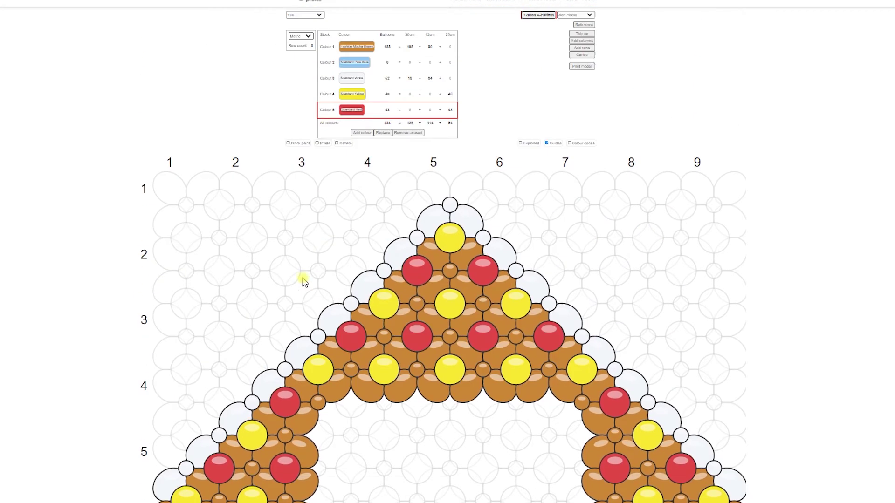
scroll(519, 259, "down", 3)
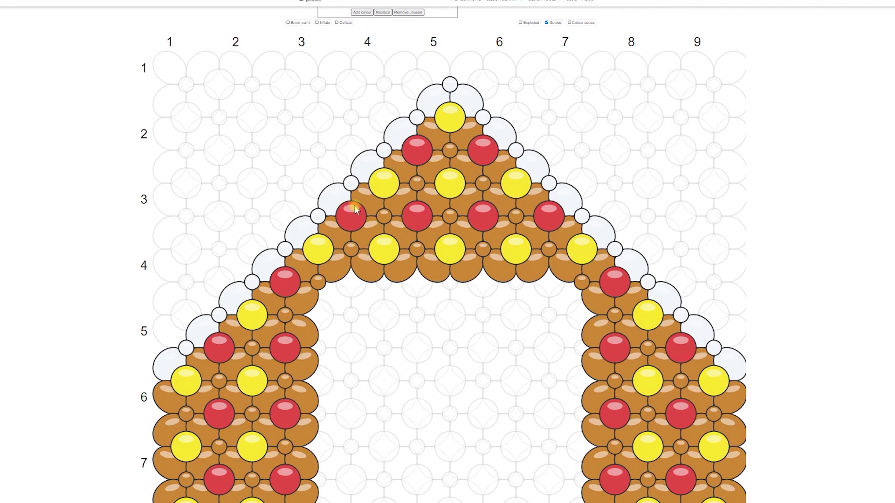
scroll(465, 278, "up", 3)
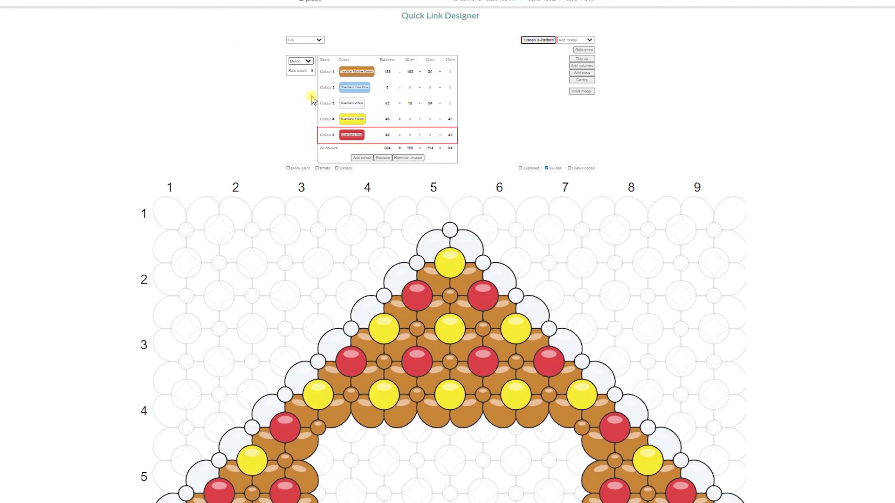
left_click(236, 78)
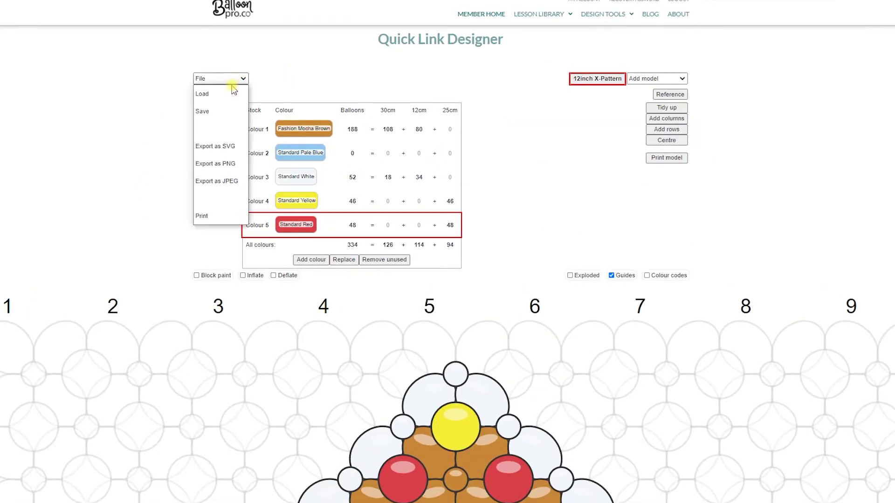
Export the design as a PNG image named gingerbread.
left_click(221, 167)
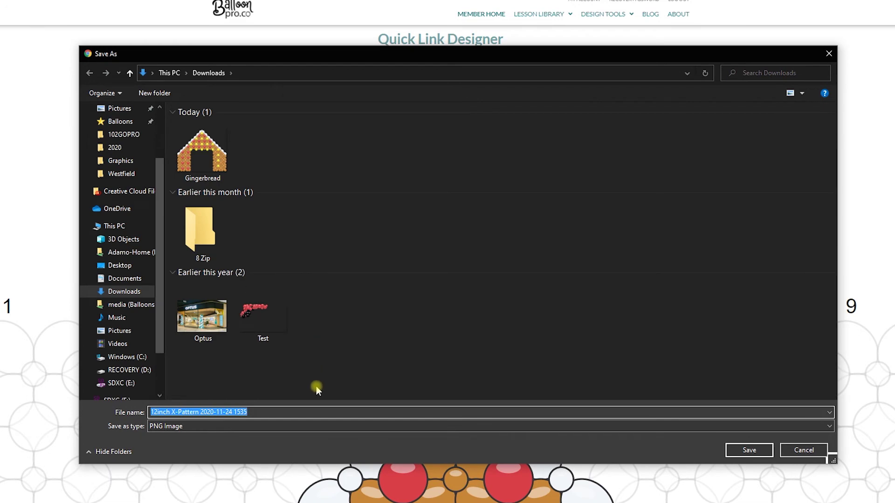
type("gingerbread")
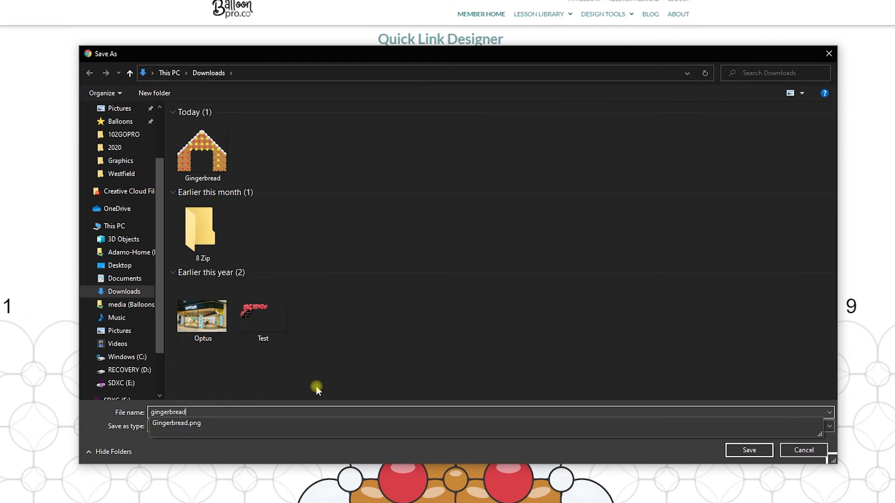
key("Return")
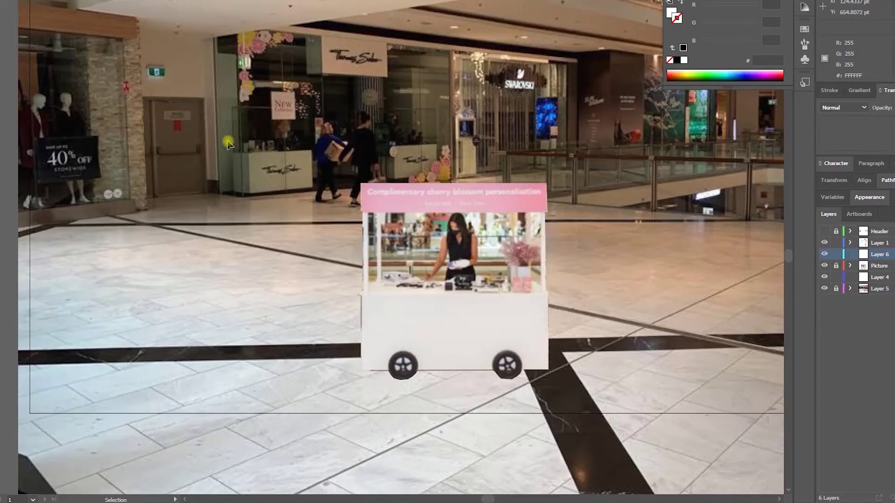
scroll(256, 324, "up", 2)
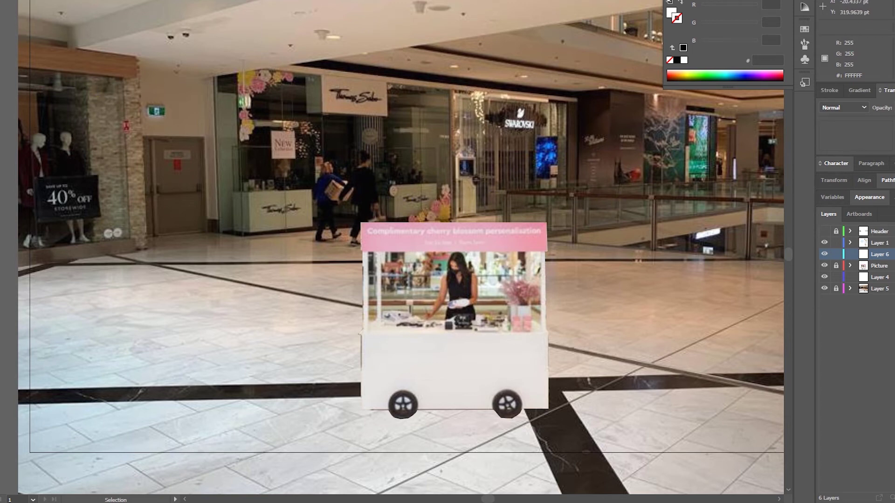
Open the gingerbread2 PNG in Illustrator as its own document and zoom out.
key("alt+f")
key("o")
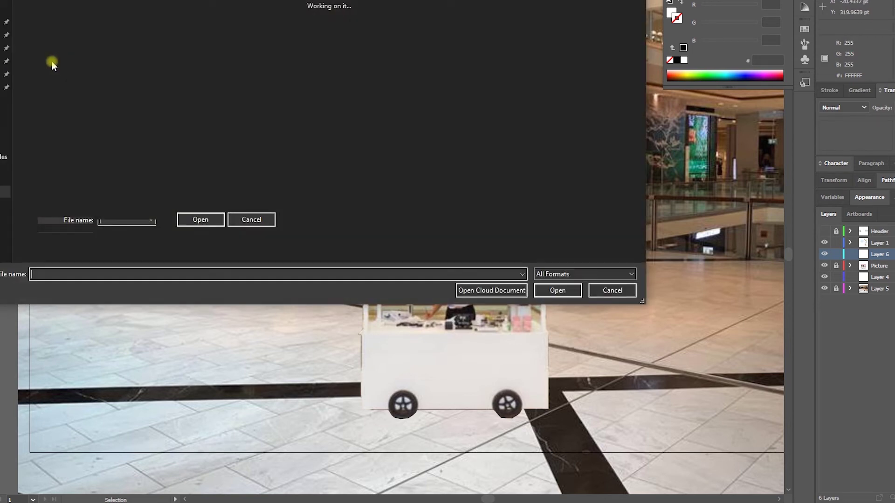
left_click(47, 26)
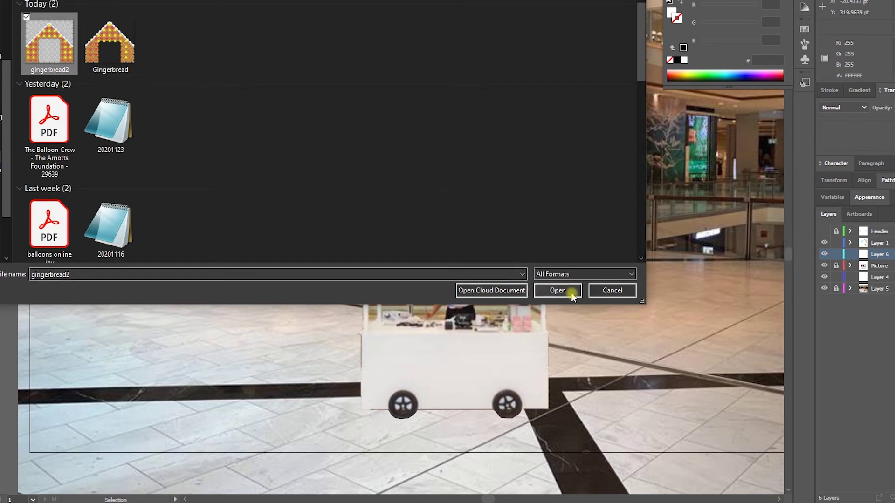
left_click(557, 291)
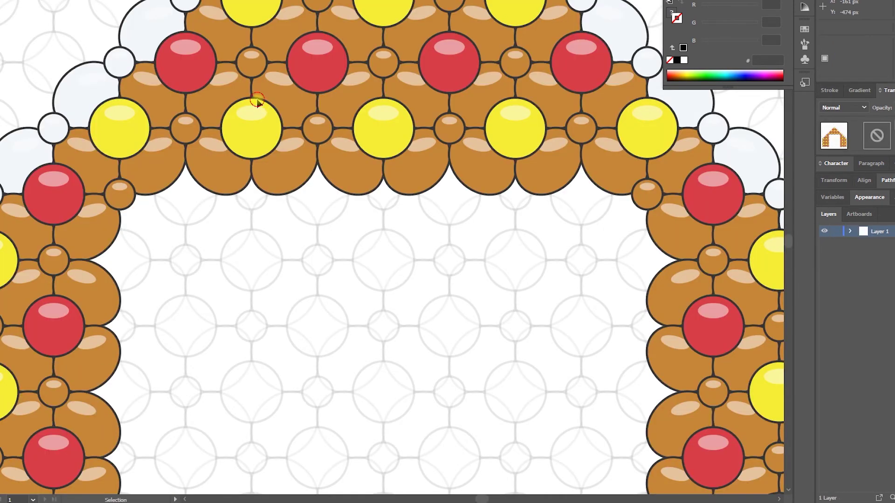
scroll(288, 194, "down", 2)
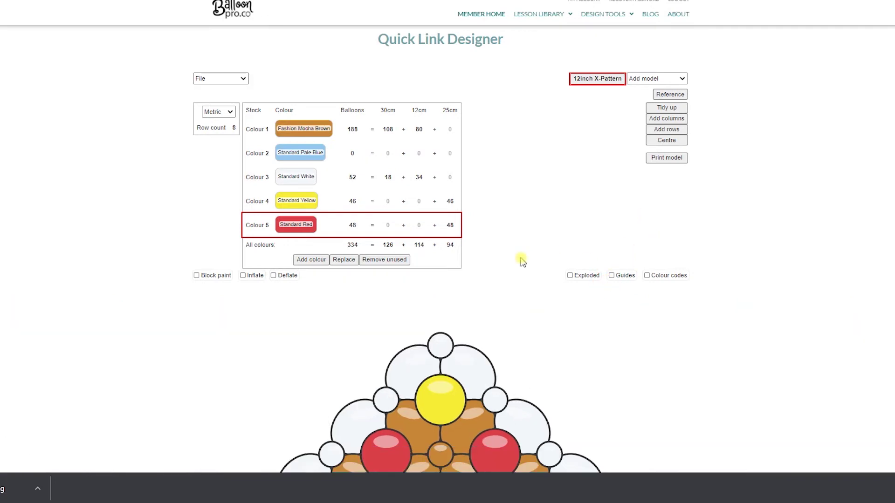
Show the numbered guide circles over the design, then hide them again.
scroll(513, 266, "down", 3)
left_click(612, 93)
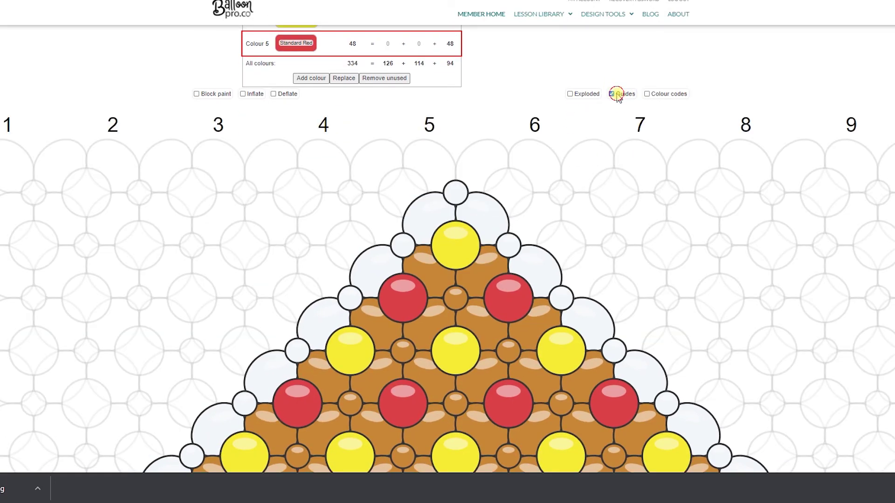
left_click(616, 95)
scroll(410, 196, "up", 4)
Export the design as PNG, overwriting the existing gingerbread2.png in Downloads.
left_click(200, 79)
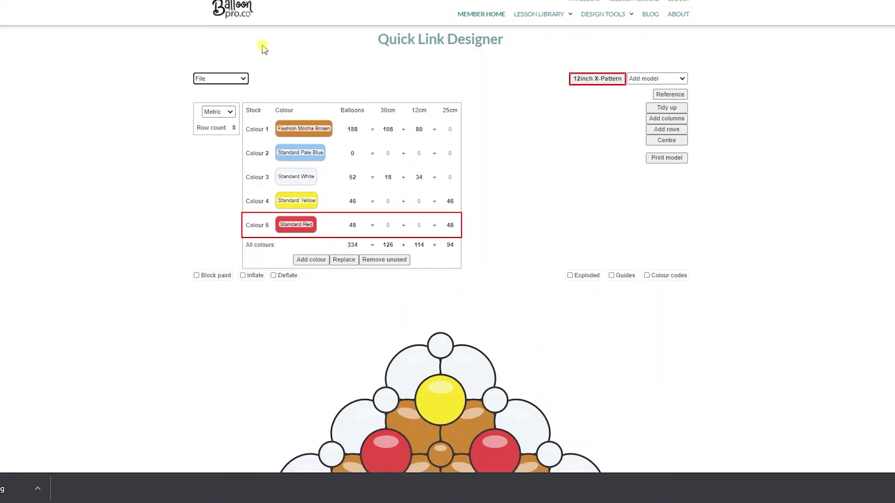
left_click(238, 79)
left_click(215, 163)
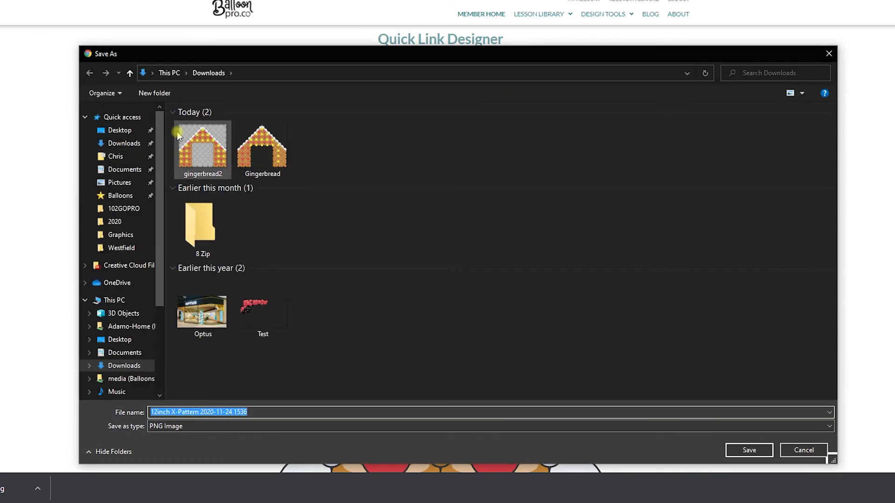
left_click(178, 135)
left_click(770, 451)
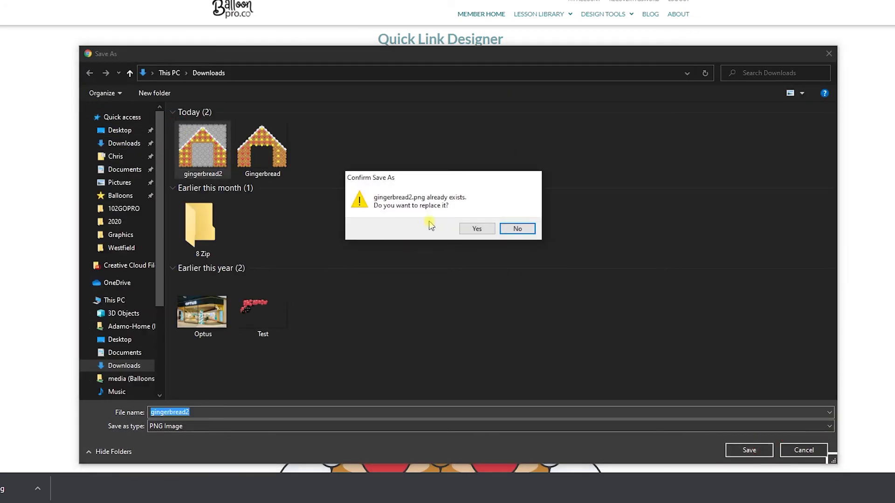
left_click(462, 231)
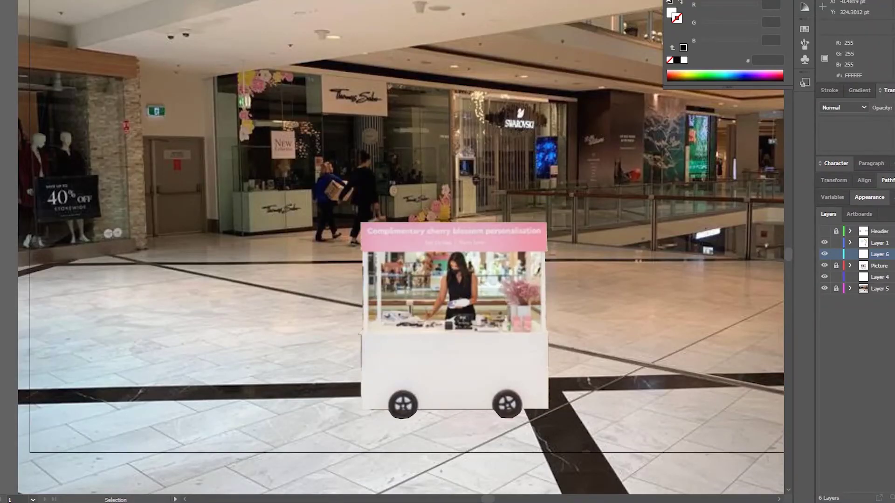
Open the re-exported gingerbread2 image, take the whole arch, and switch to the mall document.
key("alt+f")
left_click(7, 5)
left_click(49, 44)
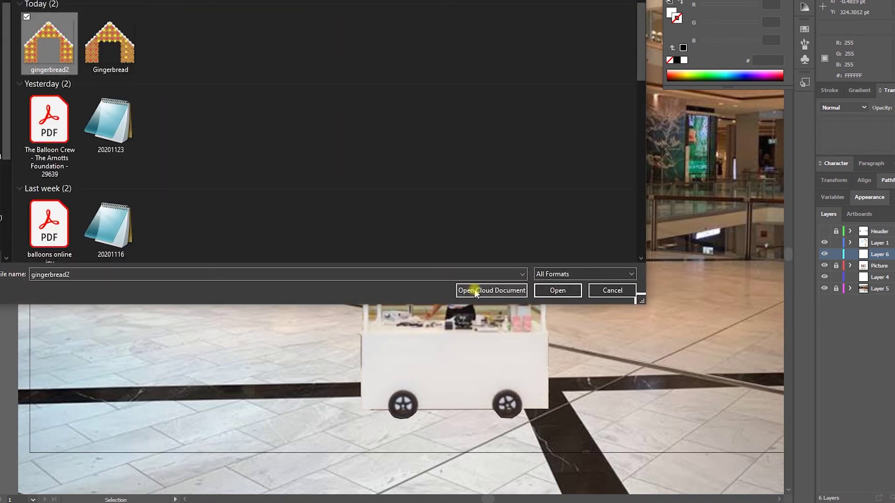
left_click(575, 290)
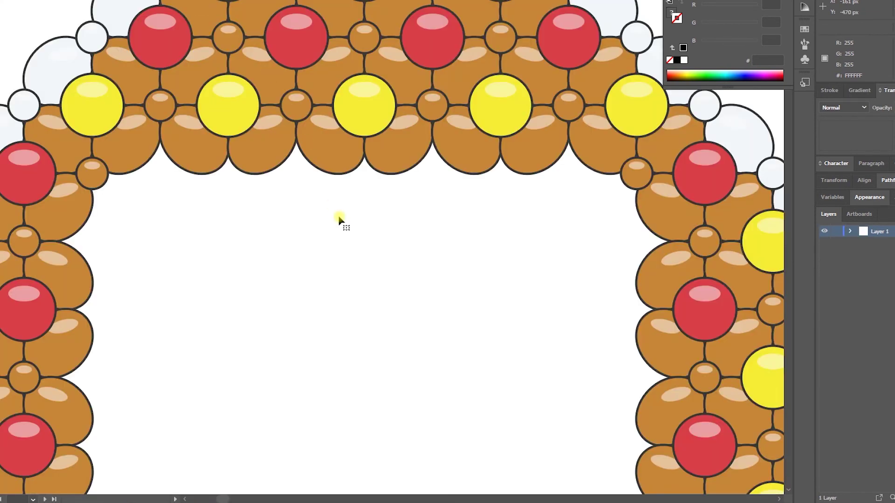
scroll(368, 205, "down", 2)
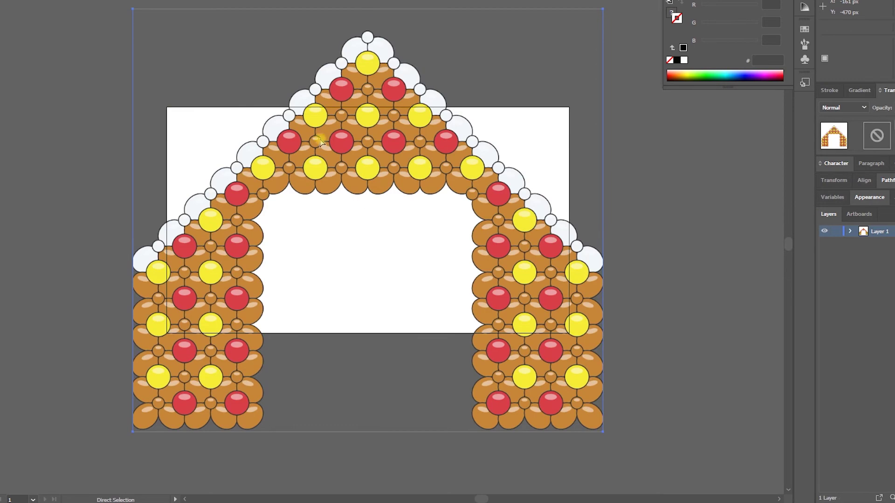
key("ctrl+x")
key("ctrl+Tab")
Paste the gingerbread arch into the mall photo, shrink it and place it over the kiosk cart.
key("ctrl+v")
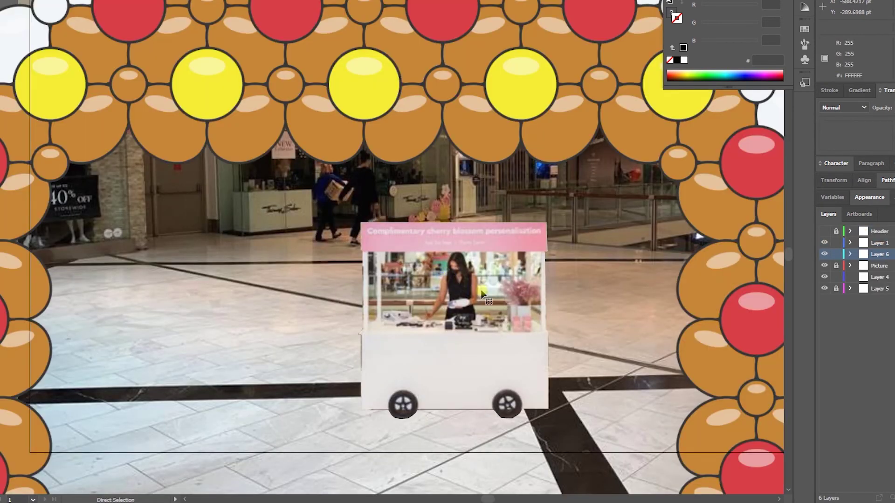
scroll(483, 293, "down", 3)
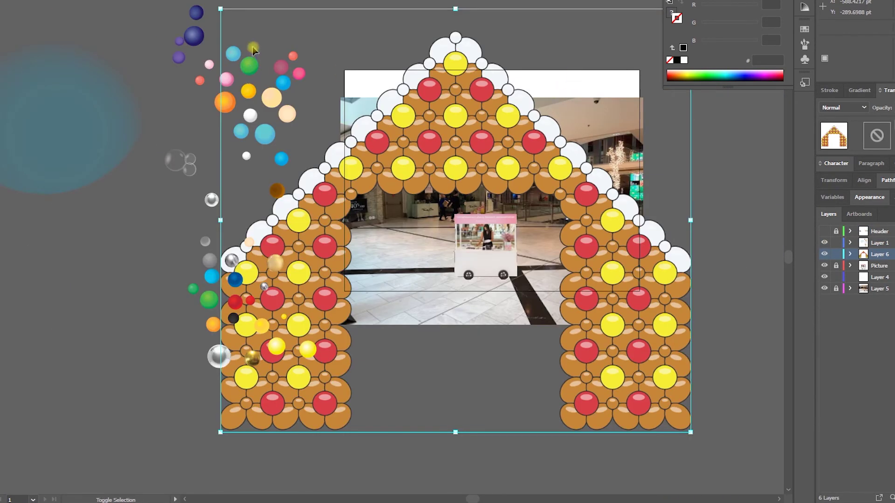
left_click_drag(218, 10, 569, 326)
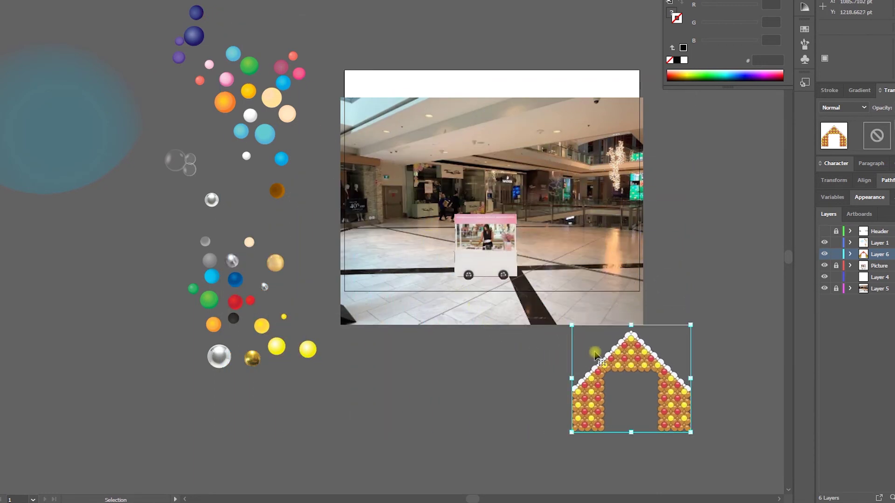
left_click_drag(619, 361, 488, 225)
Enlarge the arch slightly and shift it left to centre it on the cart.
scroll(488, 225, "up", 2)
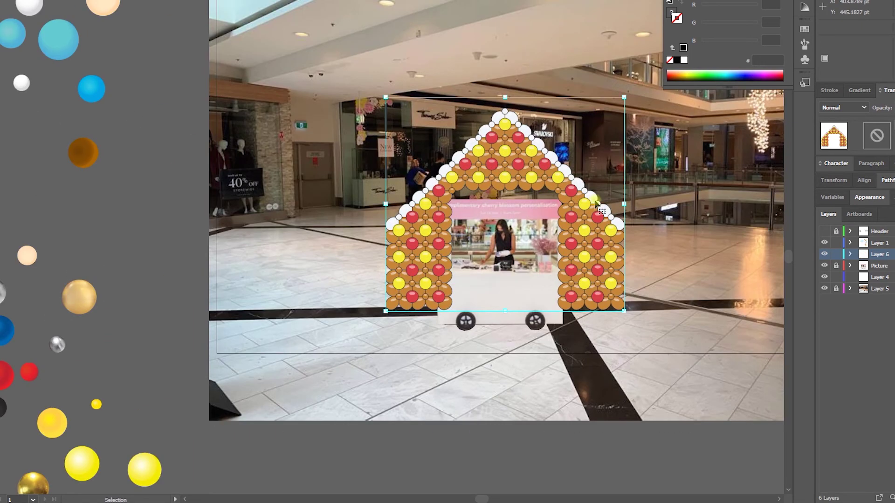
left_click_drag(625, 316, 649, 326)
left_click_drag(600, 280, 584, 278)
scroll(584, 279, "up", 2)
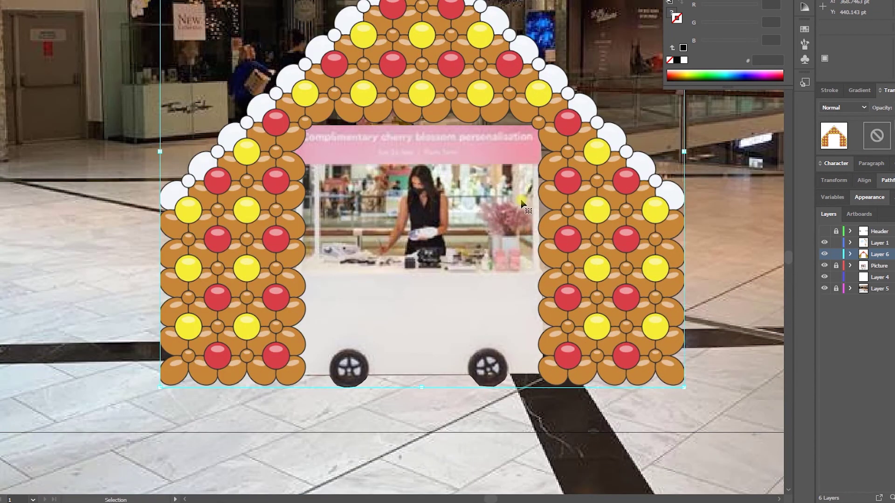
scroll(522, 204, "up", 4)
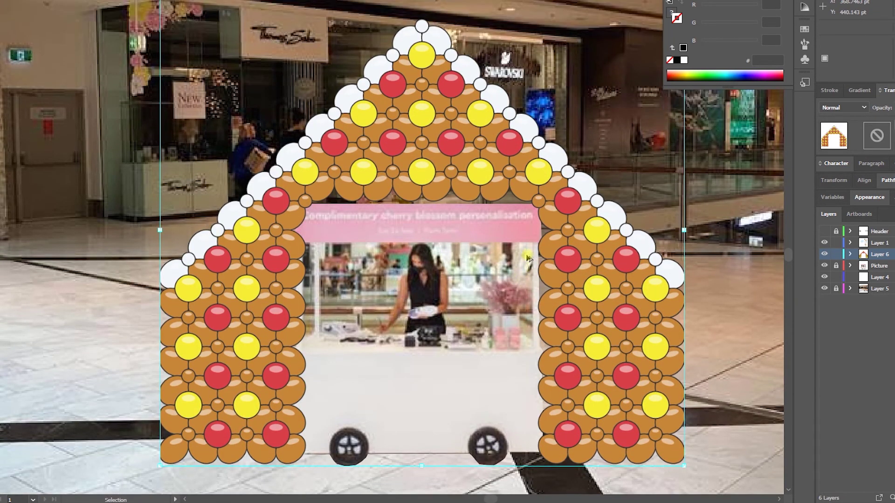
scroll(527, 258, "down", 2)
Nudge the arch down slightly and deselect it to check the framing.
left_click(526, 268)
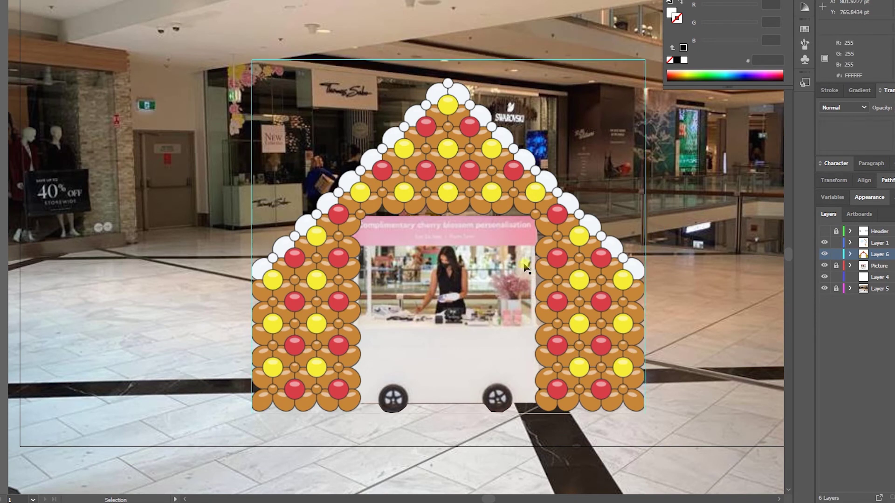
left_click(609, 318)
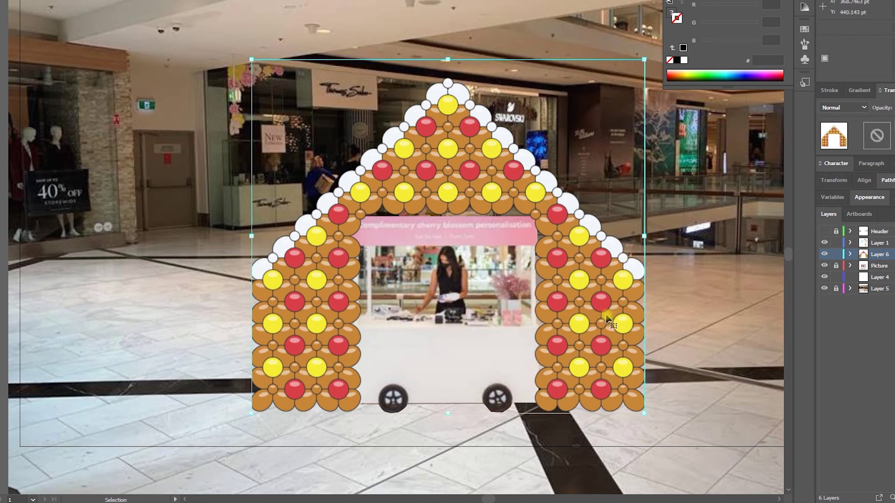
key("Down")
left_click(686, 253)
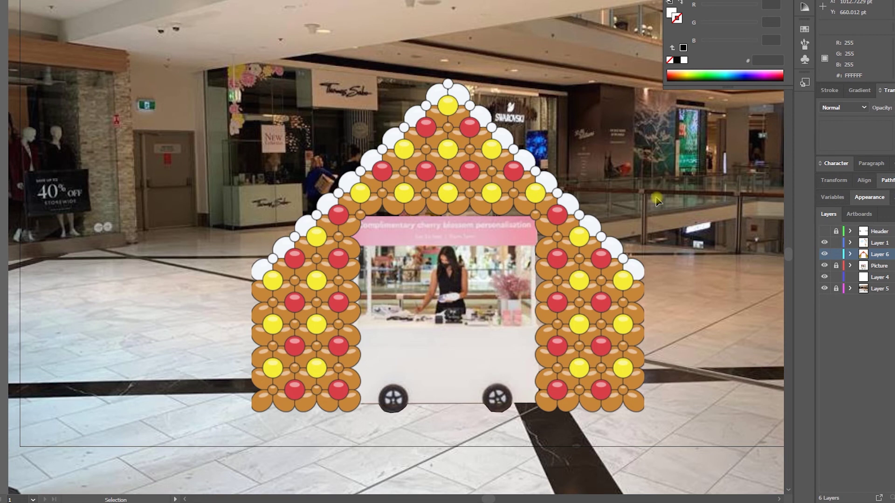
key("alt+Tab")
Scroll and zoom the Quick Link Designer until the full 334-balloon gingerbread arch is visible.
scroll(699, 373, "down", 5)
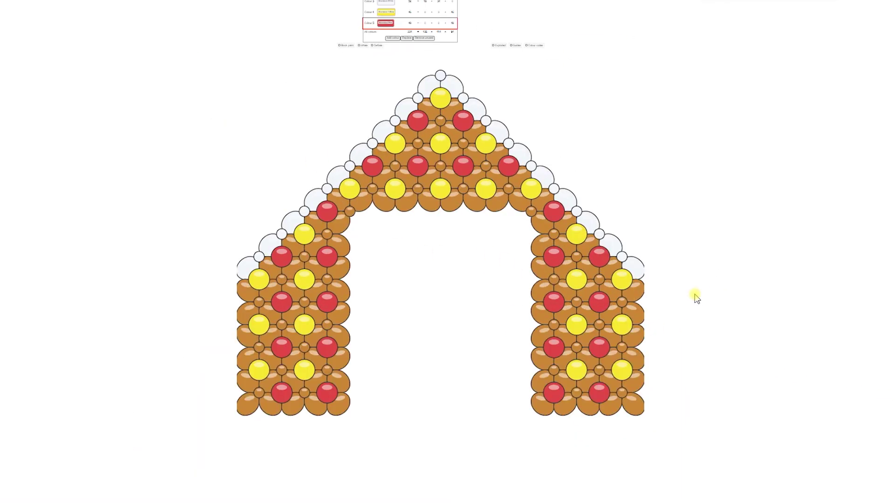
scroll(709, 305, "up", 1)
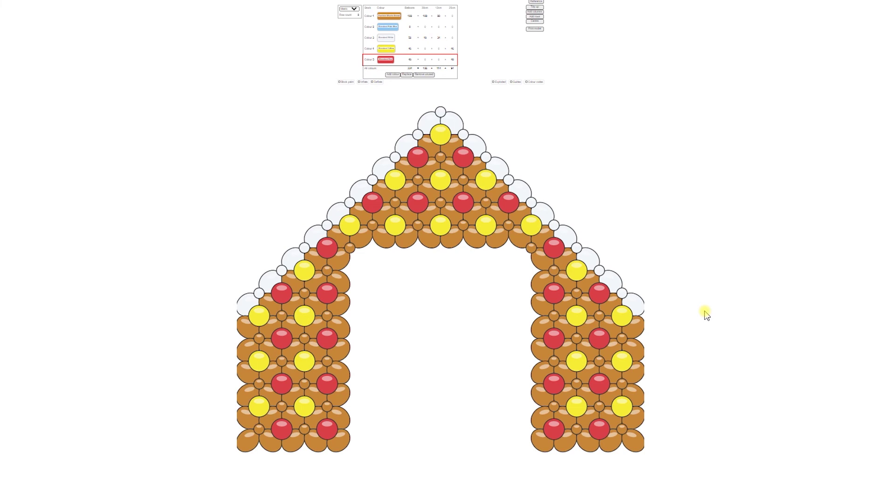
scroll(554, 246, "up", 1)
scroll(491, 152, "up", 3)
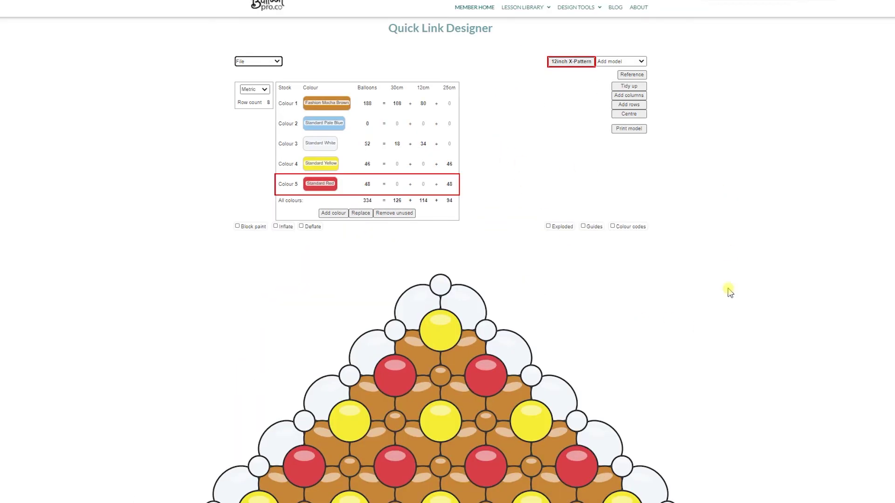
scroll(730, 326, "down", 1)
scroll(731, 357, "down", 7)
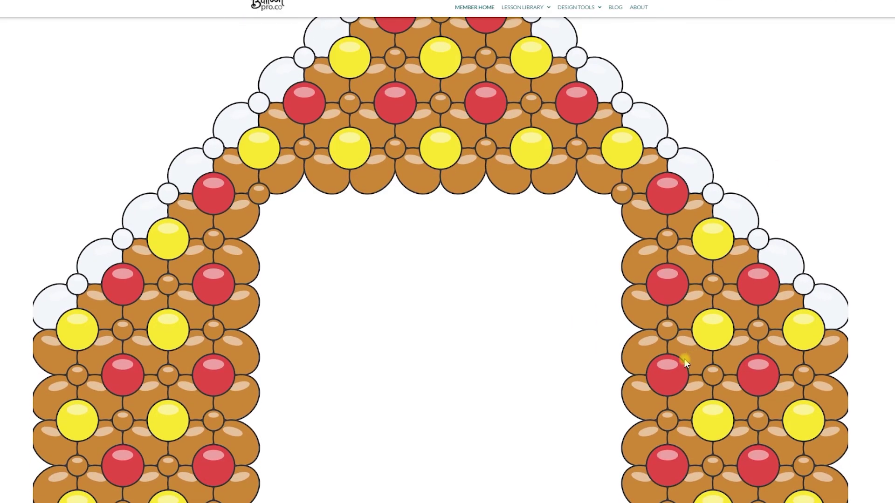
scroll(684, 359, "down", 2)
scroll(599, 322, "up", 6)
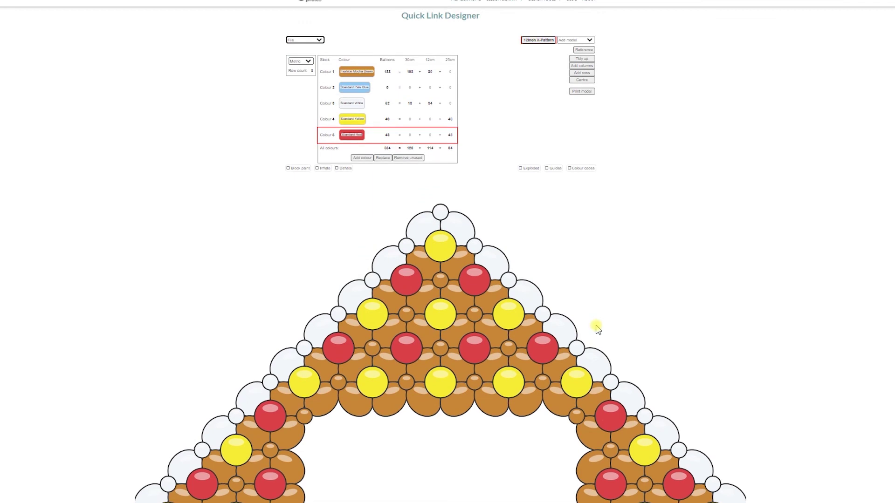
scroll(596, 326, "down", 5)
scroll(578, 316, "down", 2)
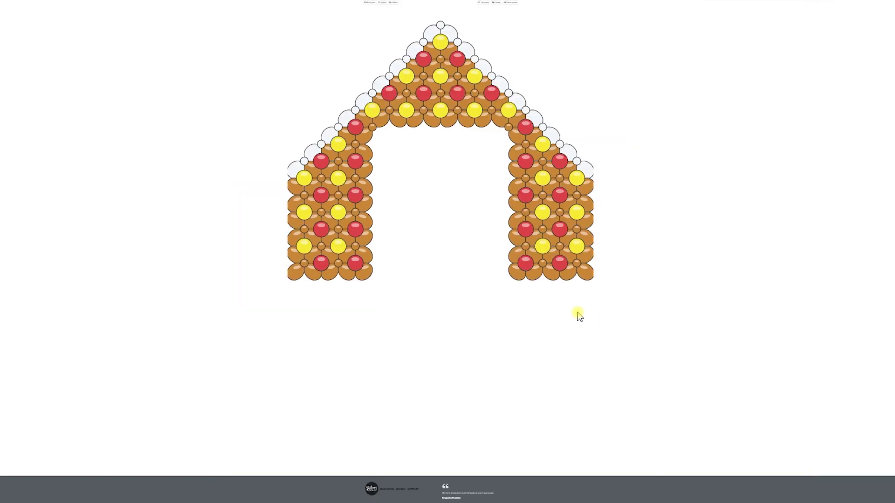